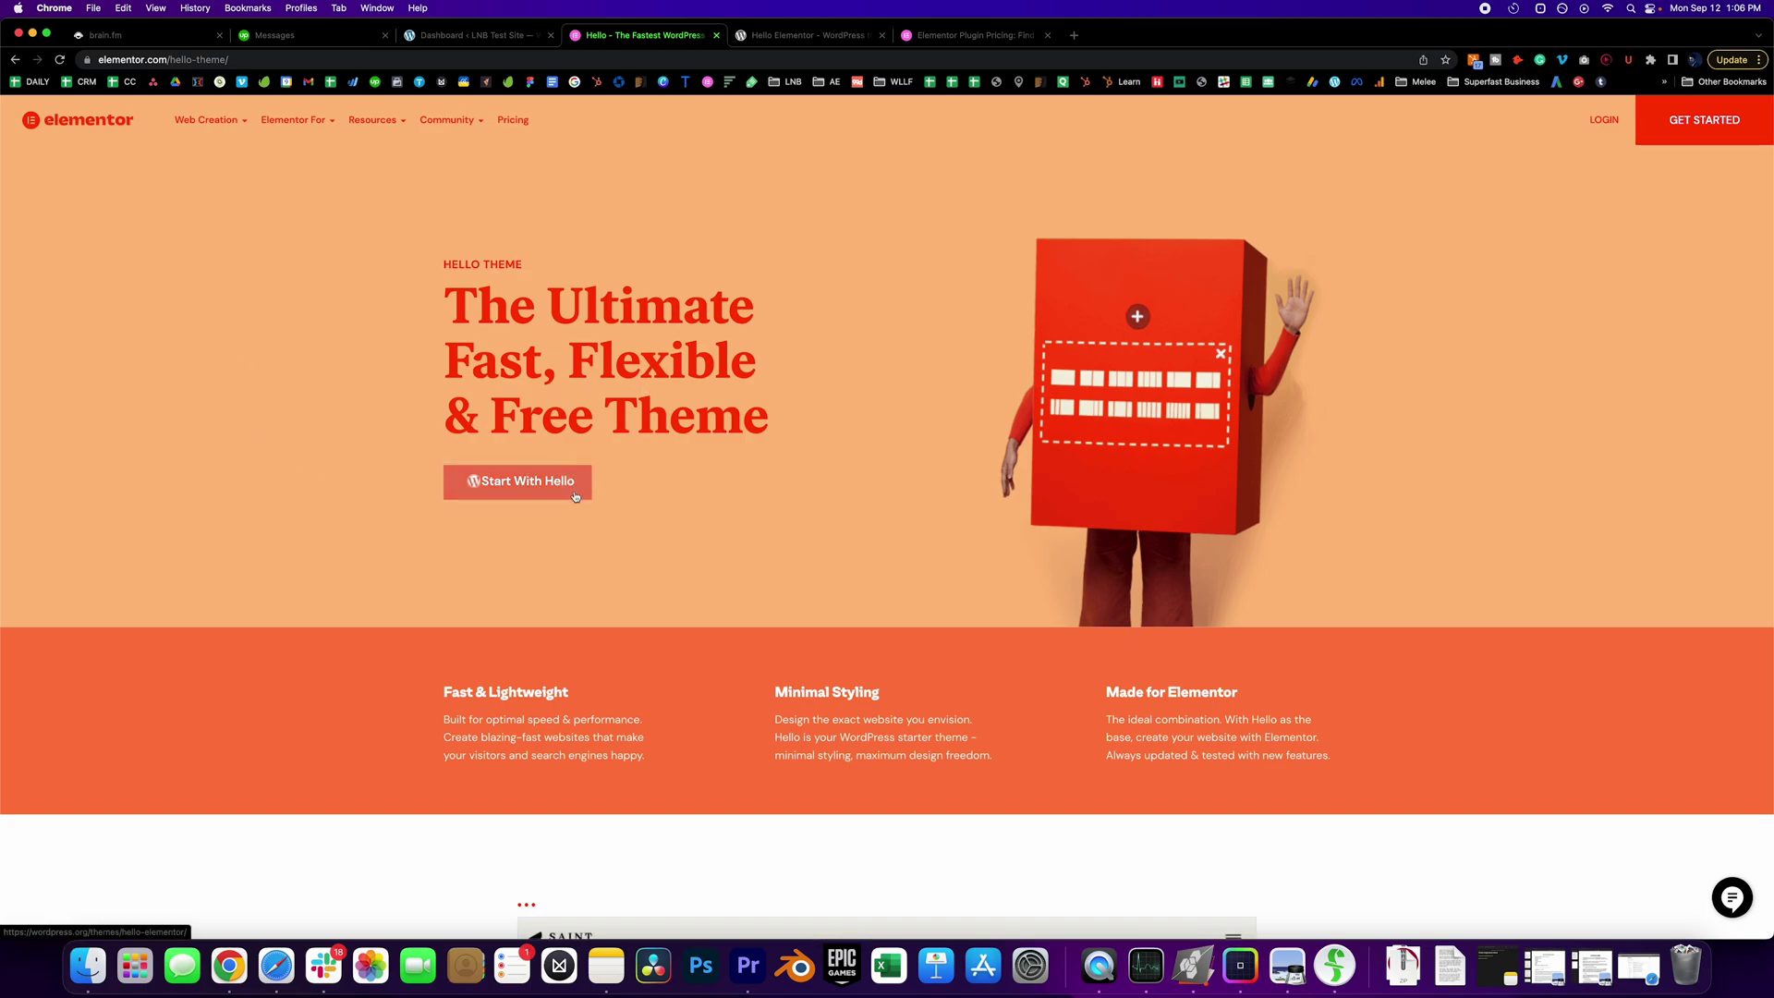
View the Hello Elementor theme listing on wordpress.org, then return to Elementor's Hello theme page.
{"action": "left_click", "coordinate": [521, 482]}
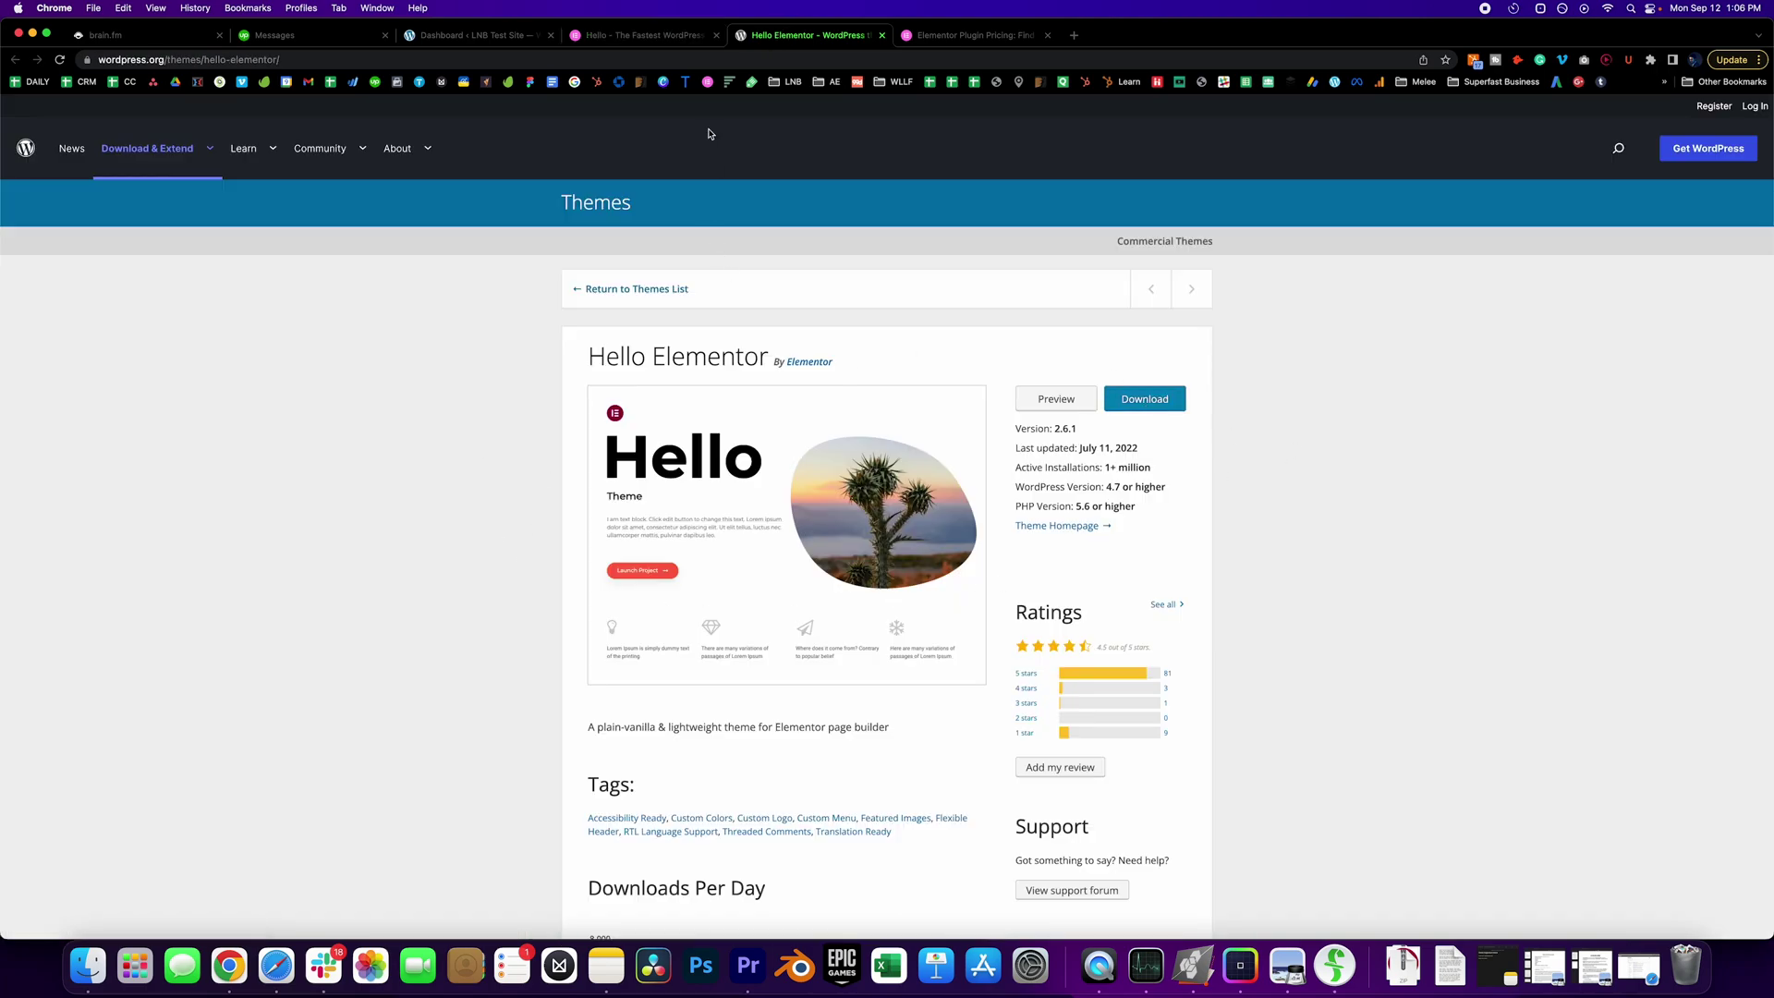
{"action": "left_click", "coordinate": [664, 37]}
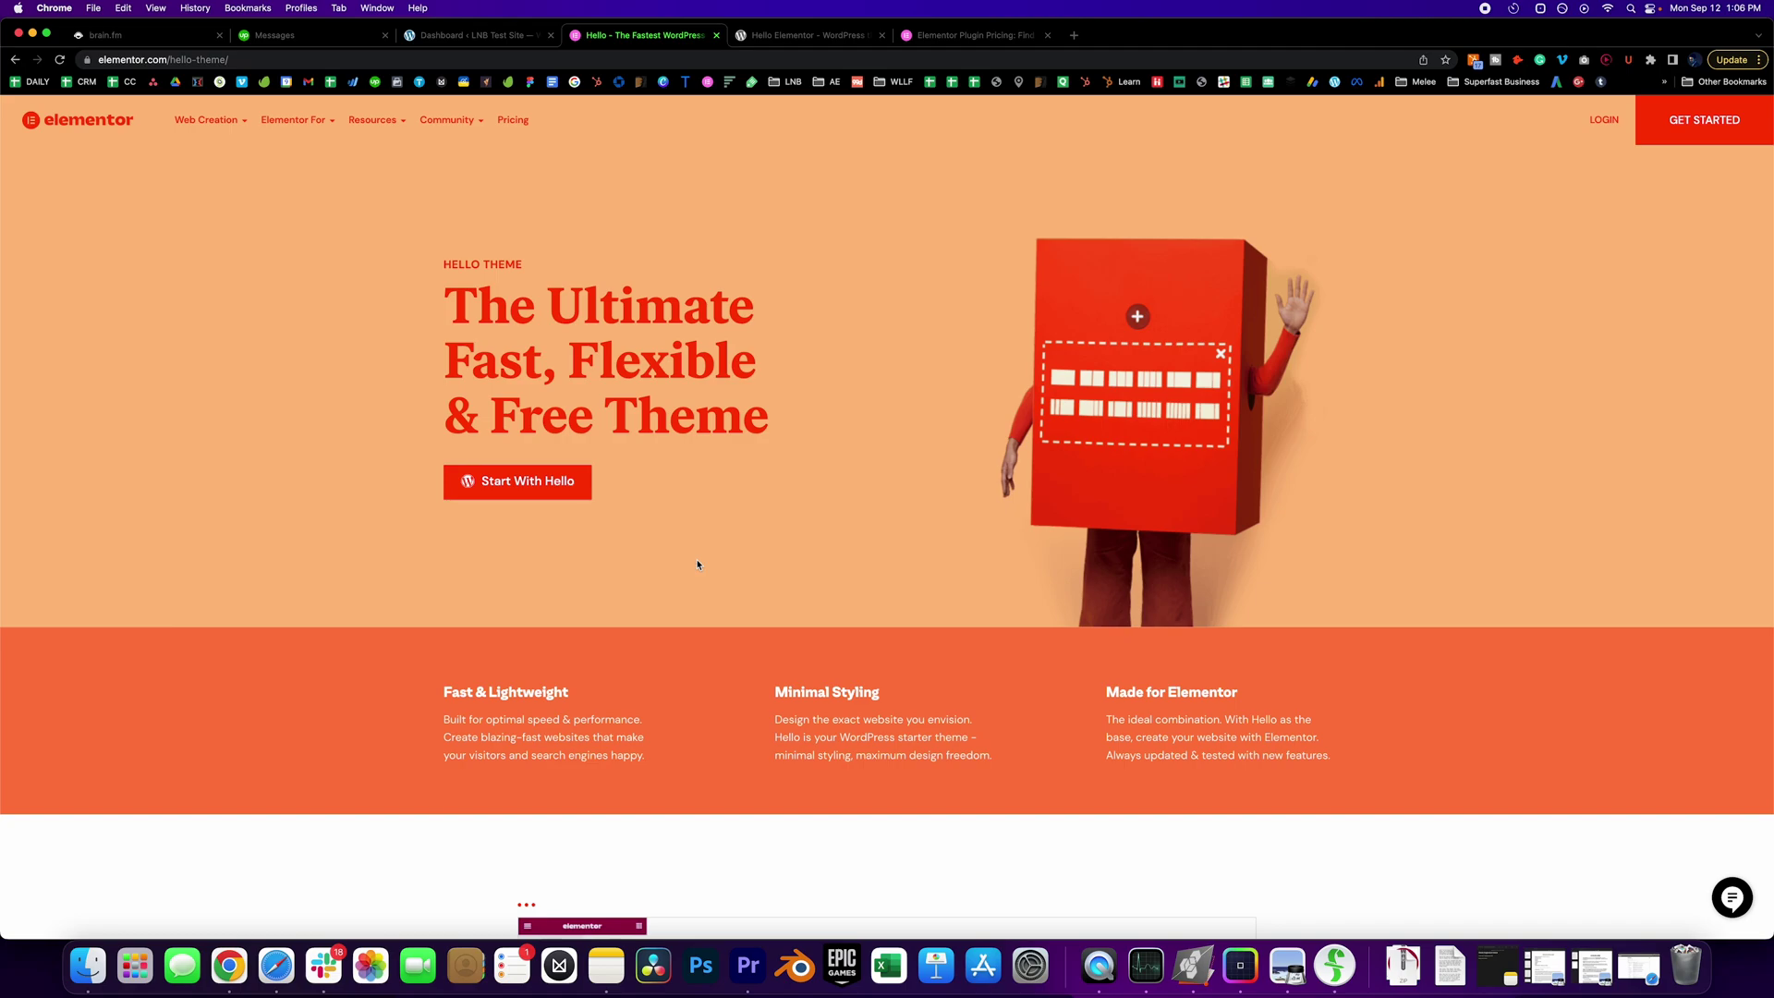
Bring up the Elementor Pro plans: Essential, Expert, Studio and Agency, 49 to 999 USD per year.
{"action": "left_click", "coordinate": [952, 37]}
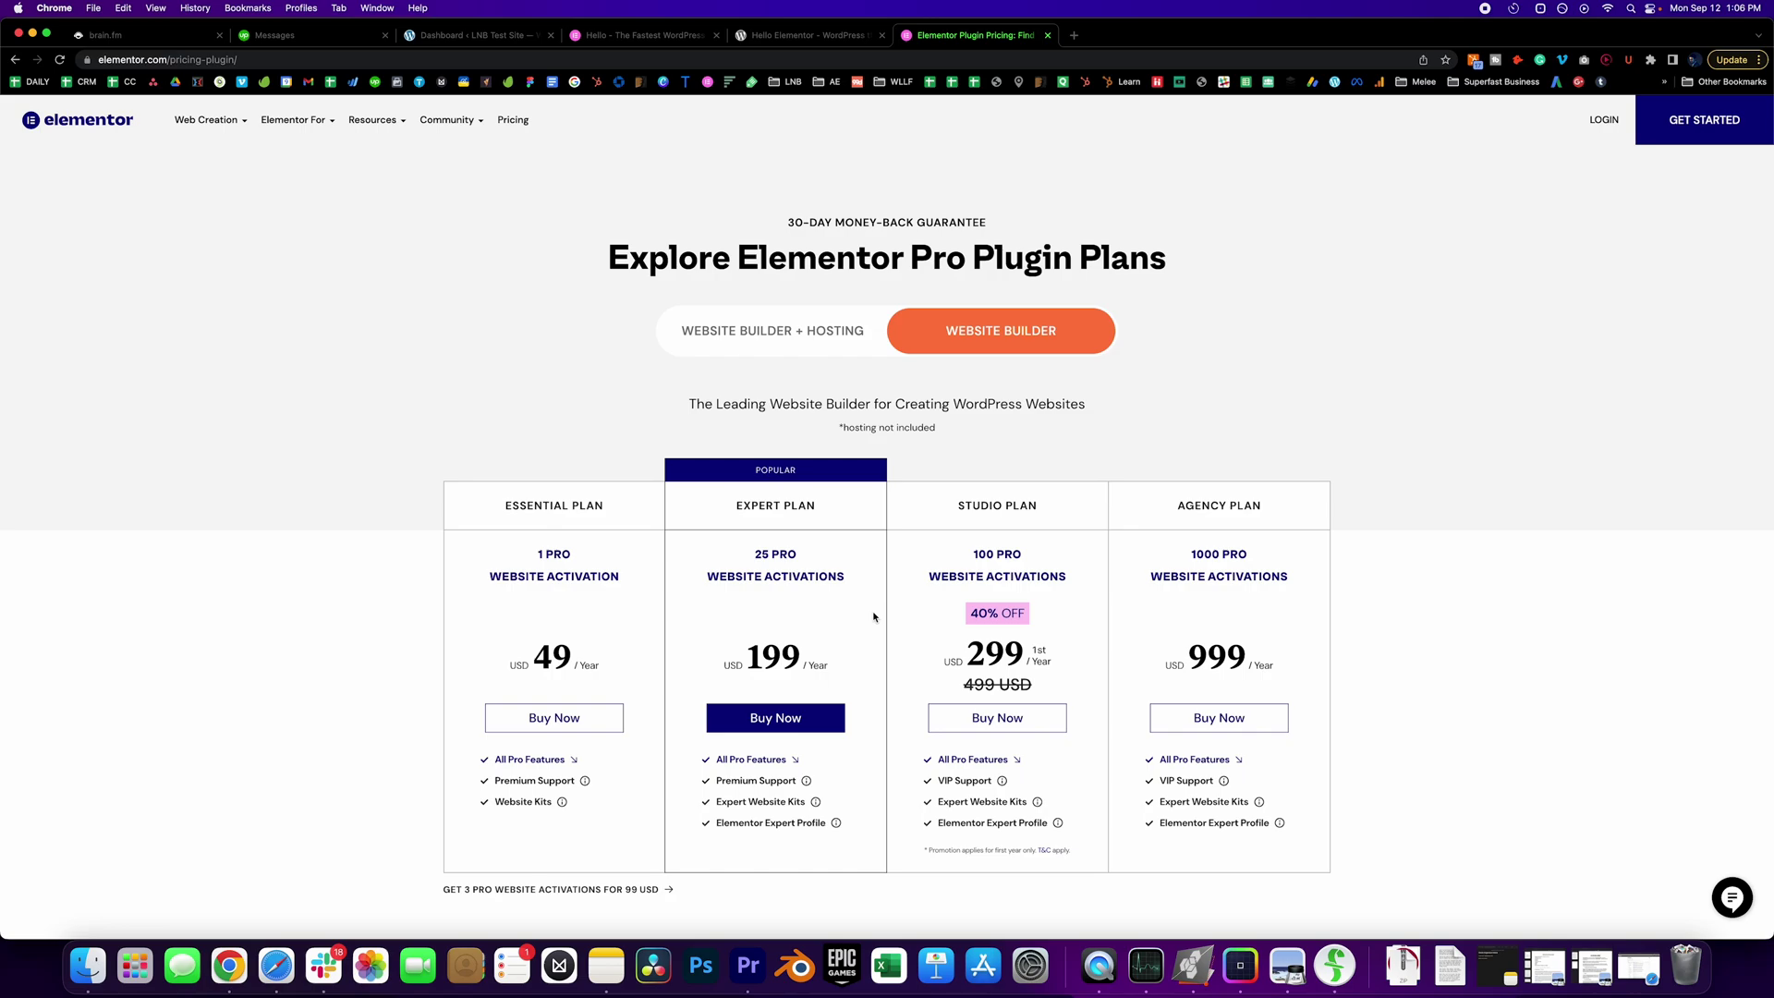
Install Hello Elementor from hello-elementor.2.6.1 (1).zip on the test site, then install the recommended Elementor plugin.
{"action": "left_click", "coordinate": [458, 35]}
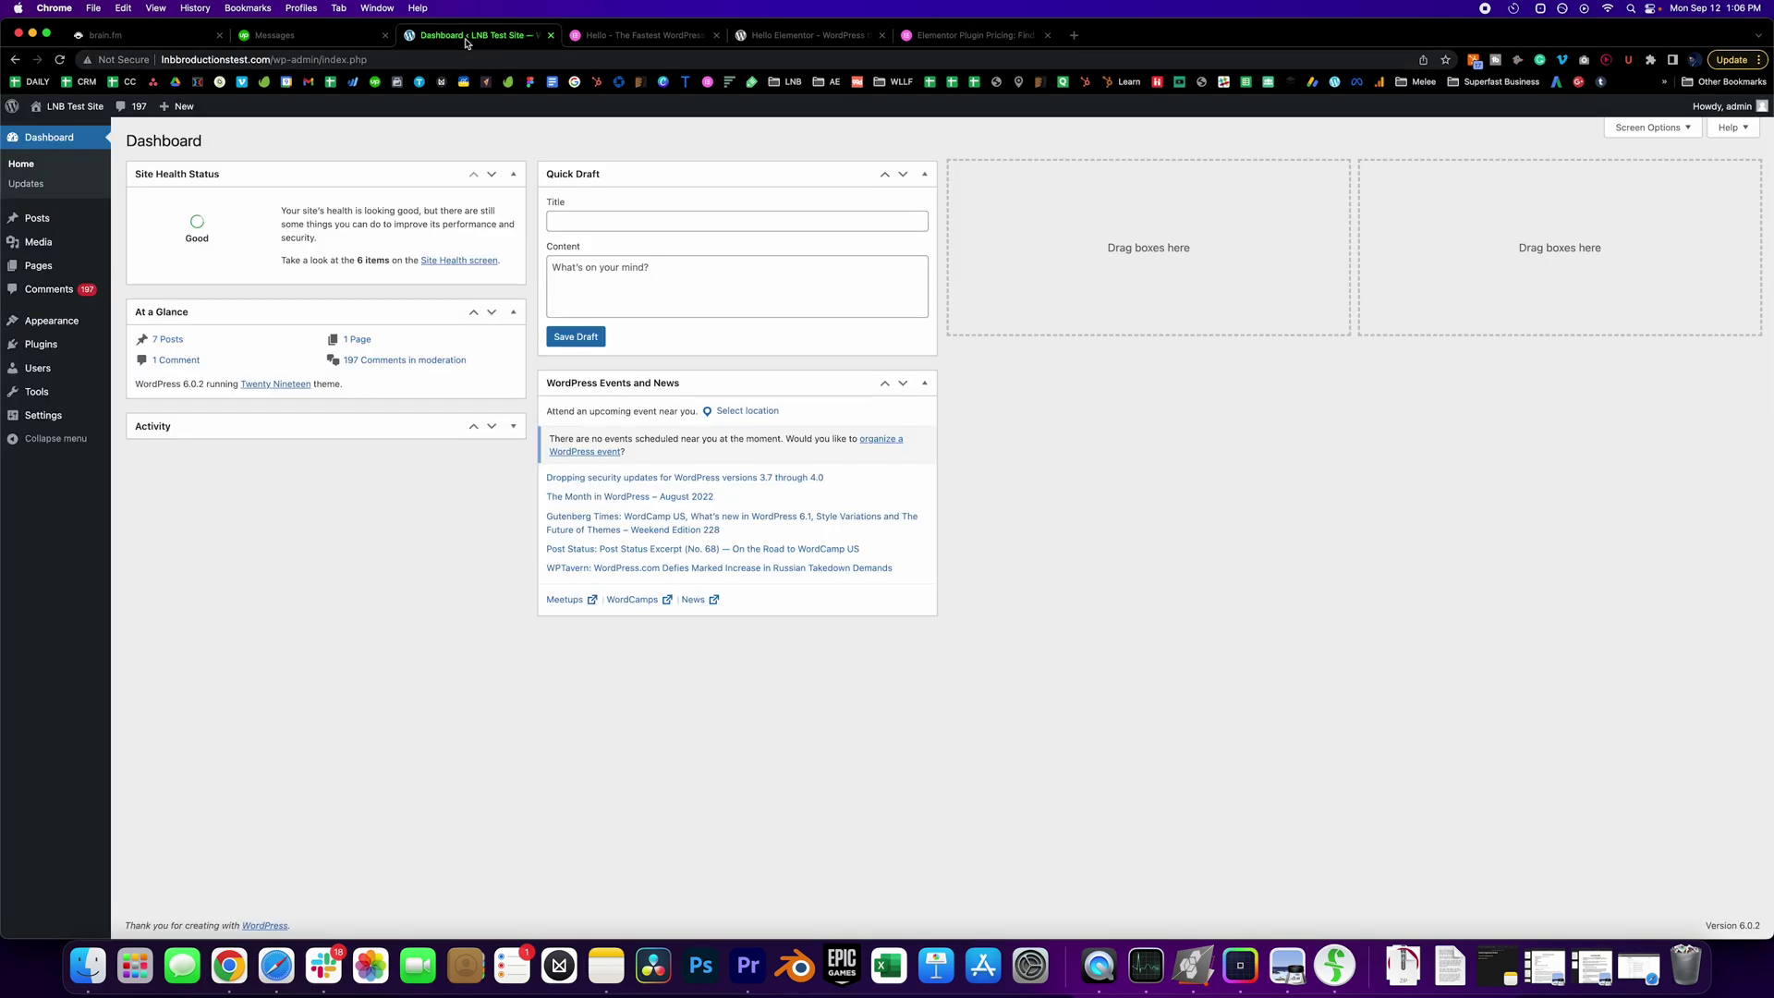
{"action": "mouse_move", "coordinate": [72, 328]}
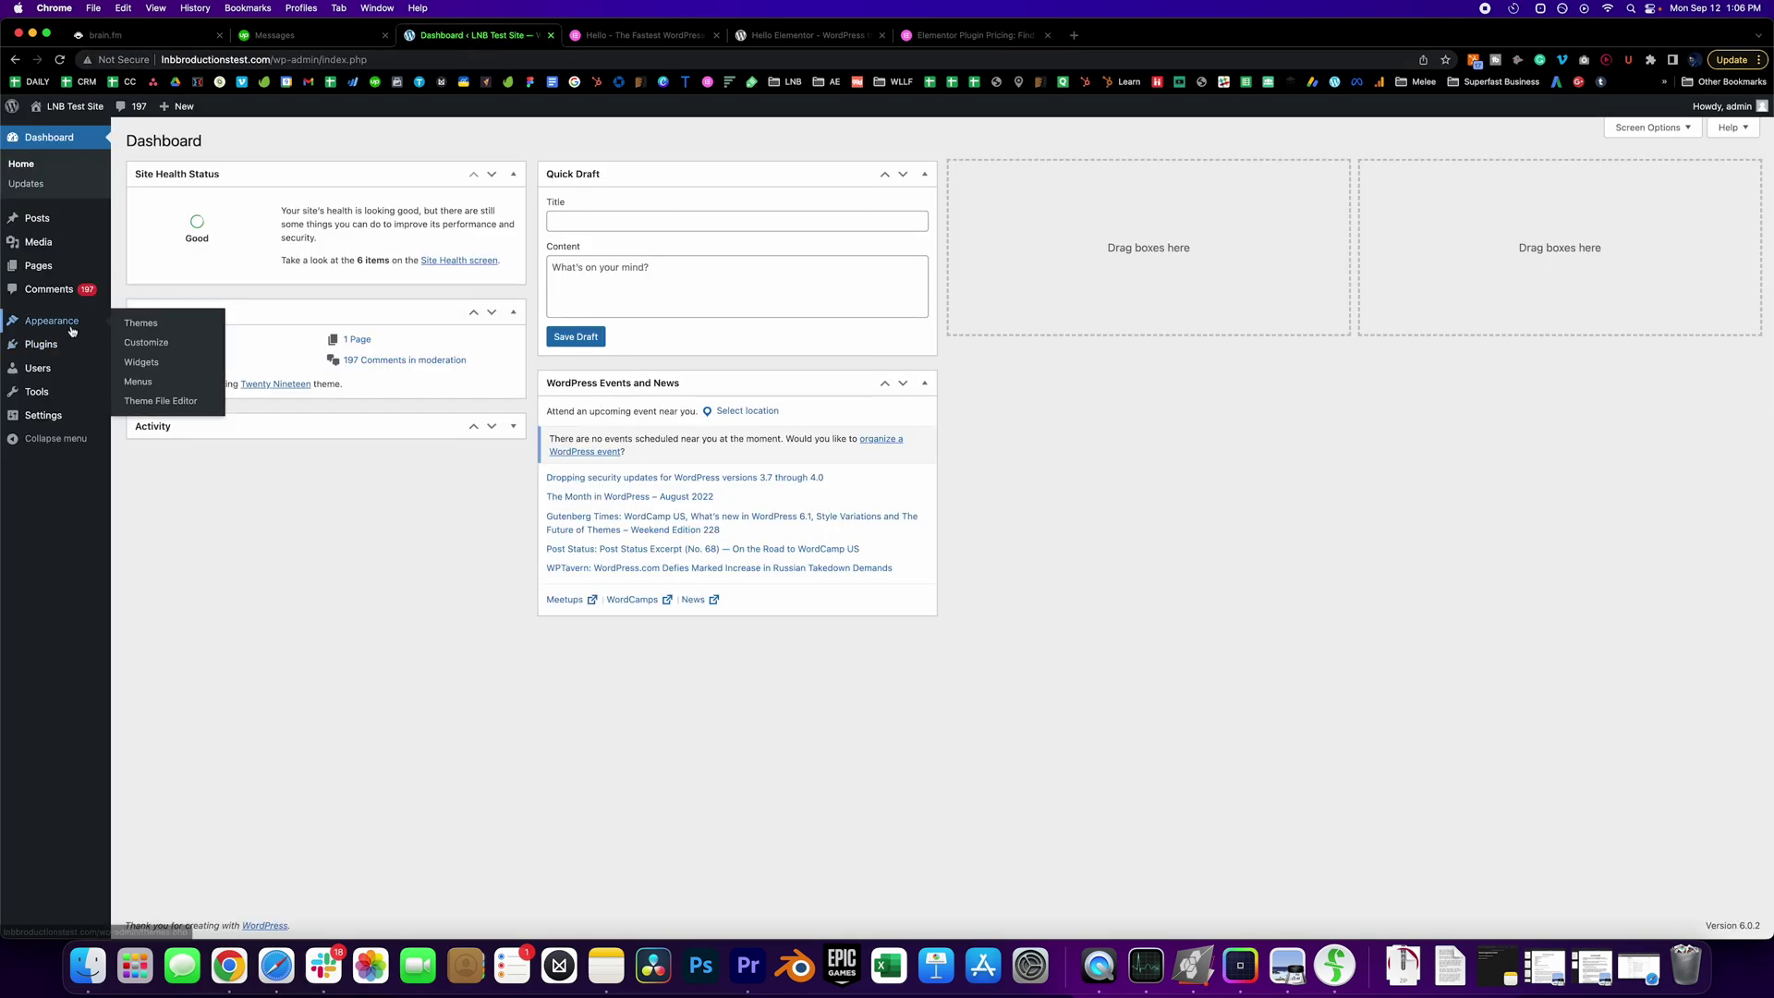
{"action": "left_click", "coordinate": [171, 323]}
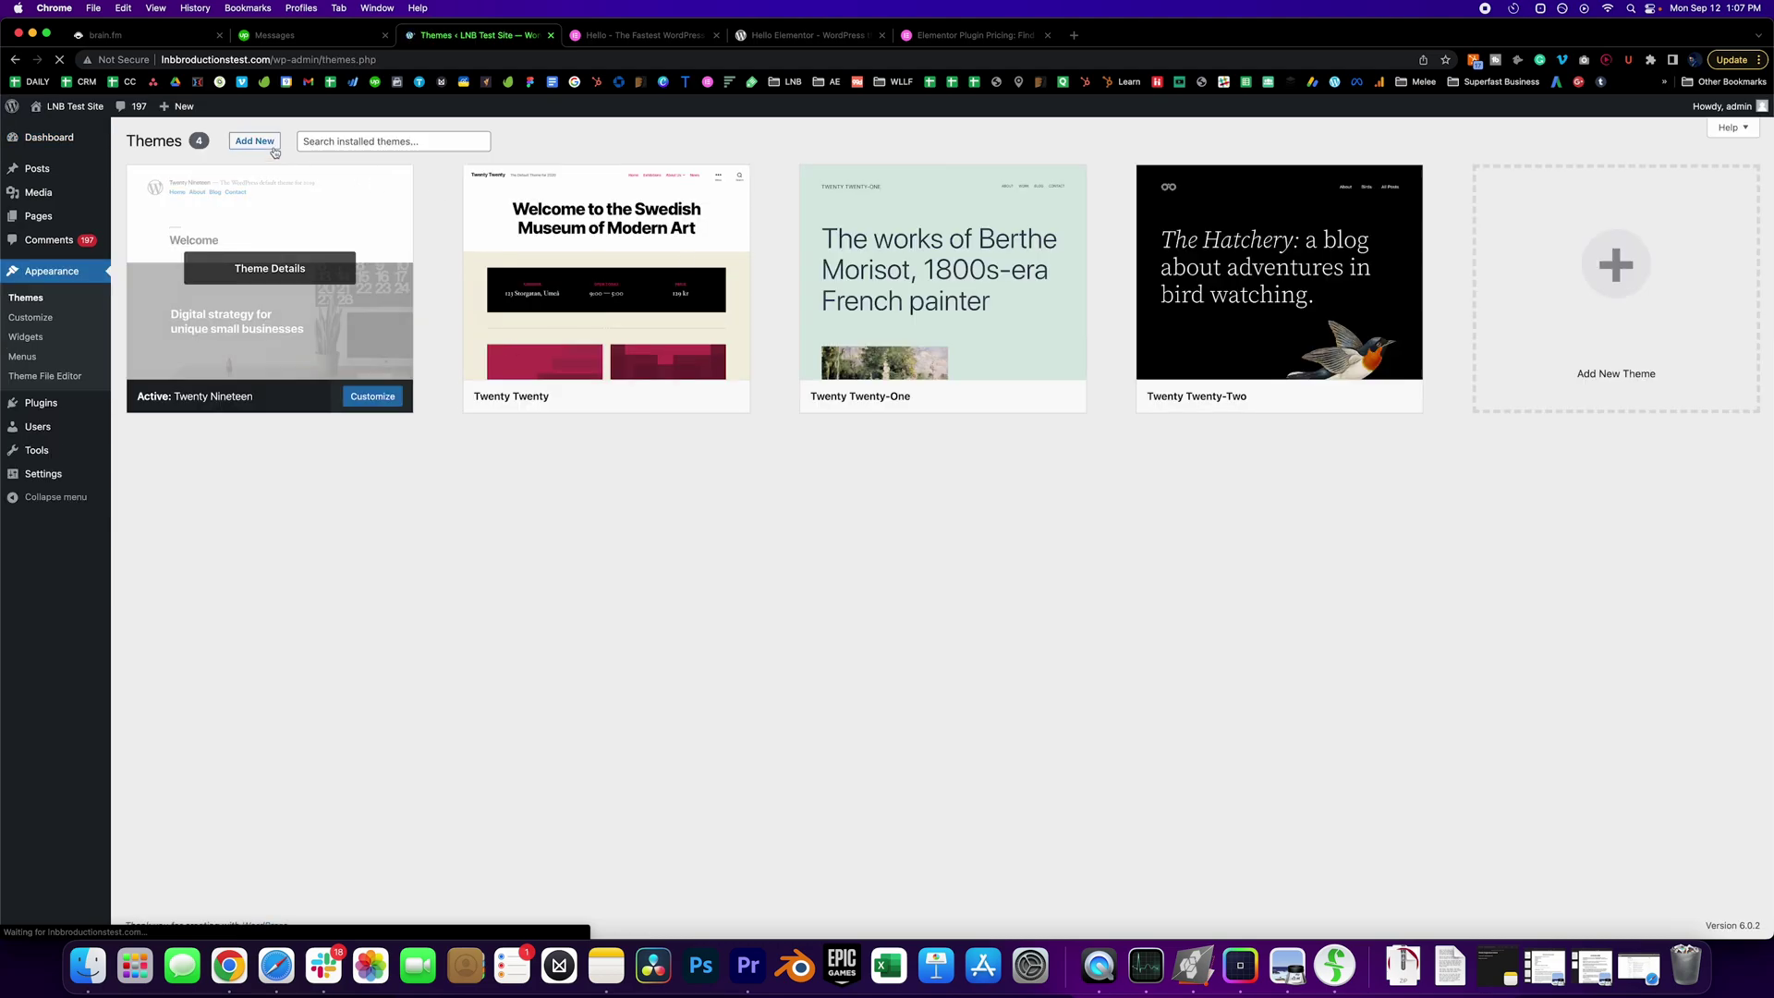
{"action": "left_click", "coordinate": [254, 141]}
{"action": "left_click", "coordinate": [258, 140]}
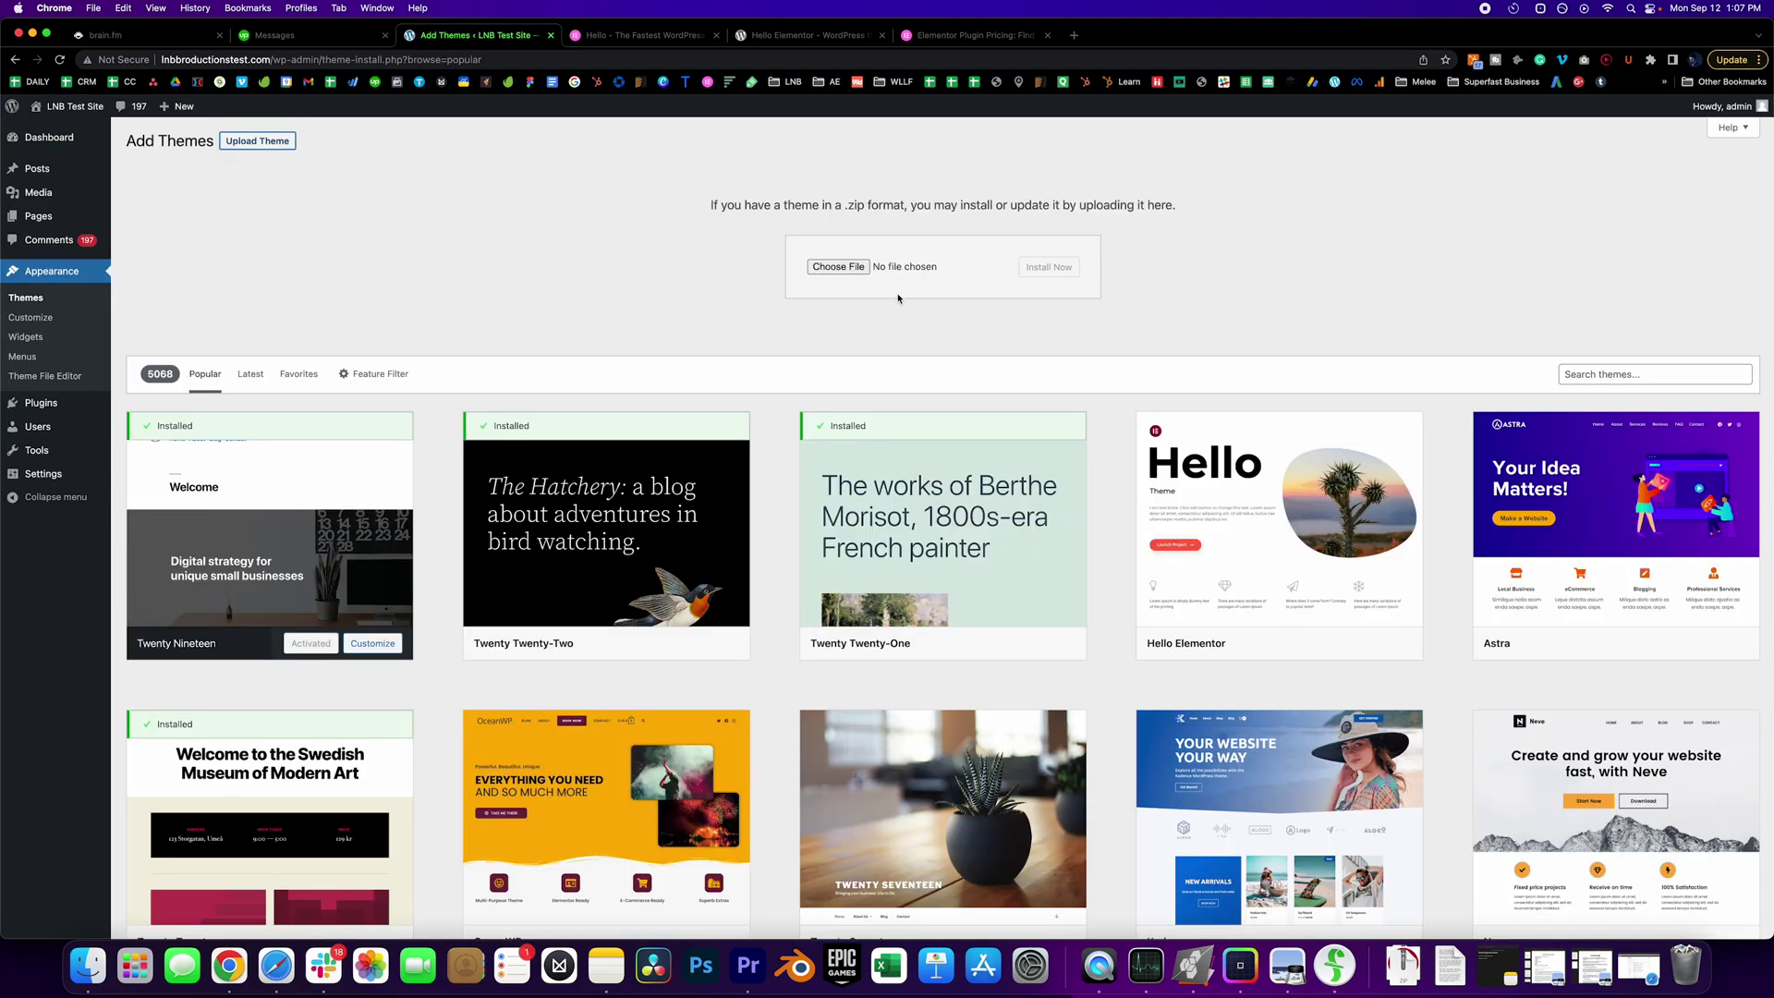
{"action": "left_click", "coordinate": [837, 267]}
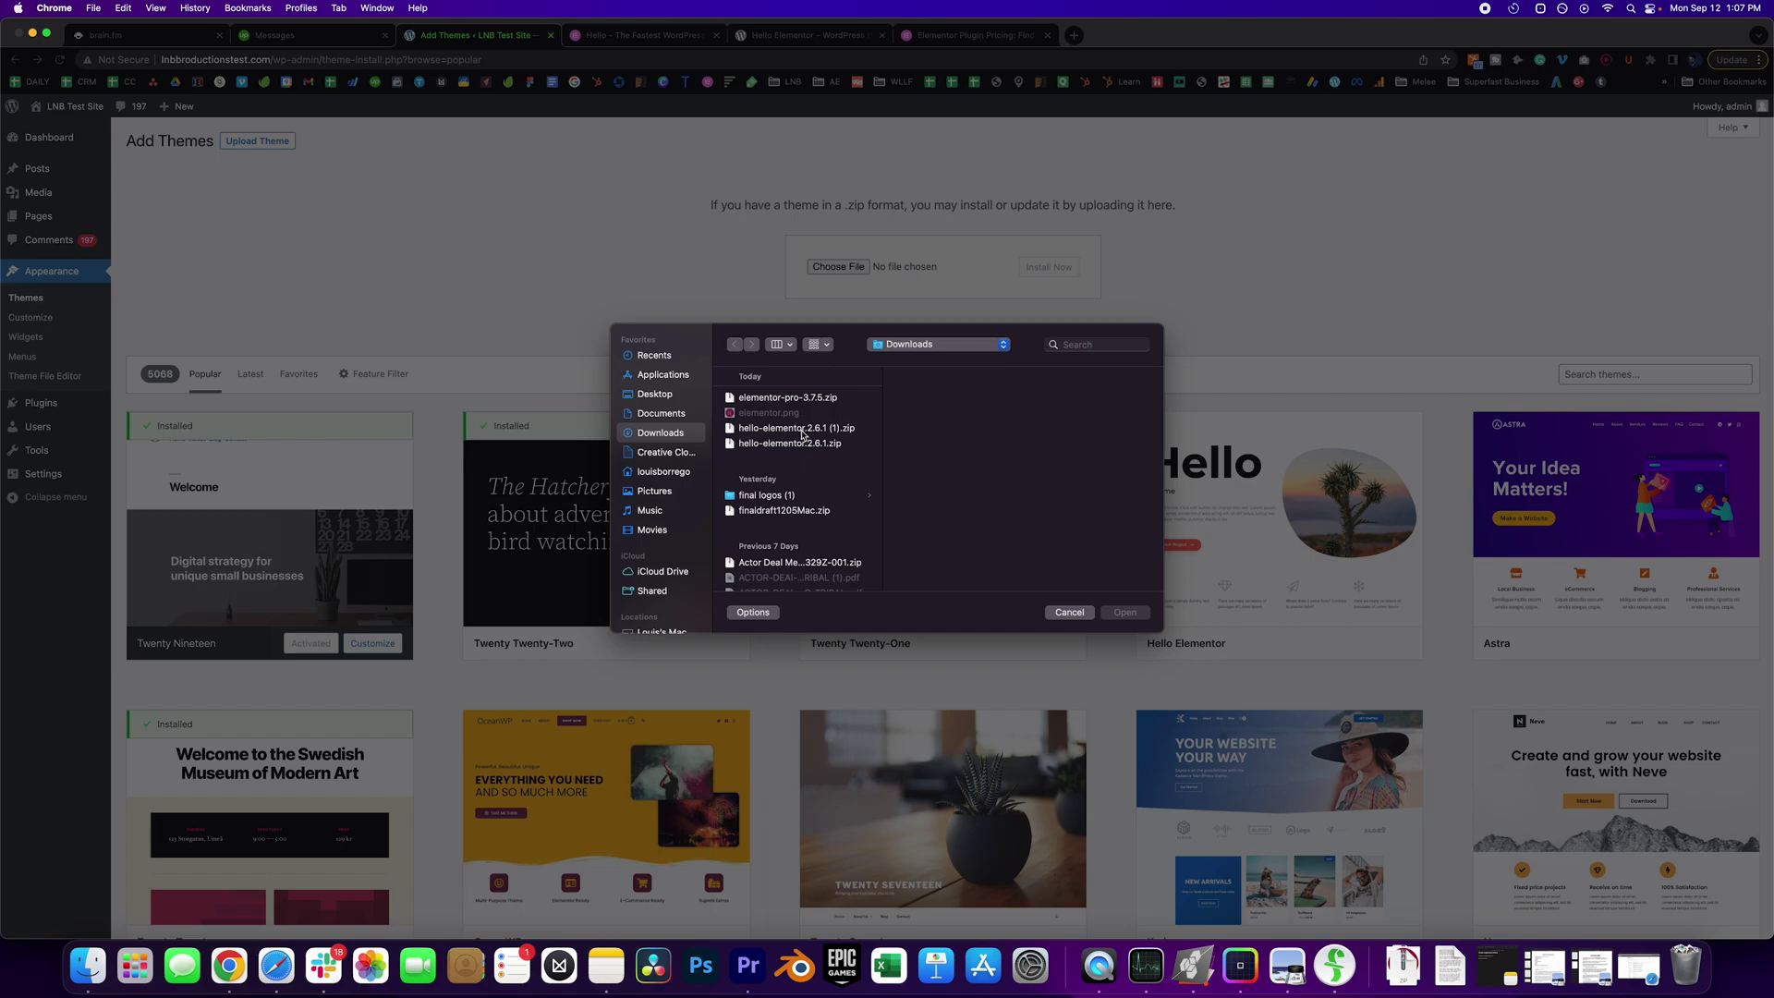
{"action": "left_click", "coordinate": [772, 429]}
{"action": "left_click", "coordinate": [1125, 612]}
{"action": "left_click", "coordinate": [1049, 267]}
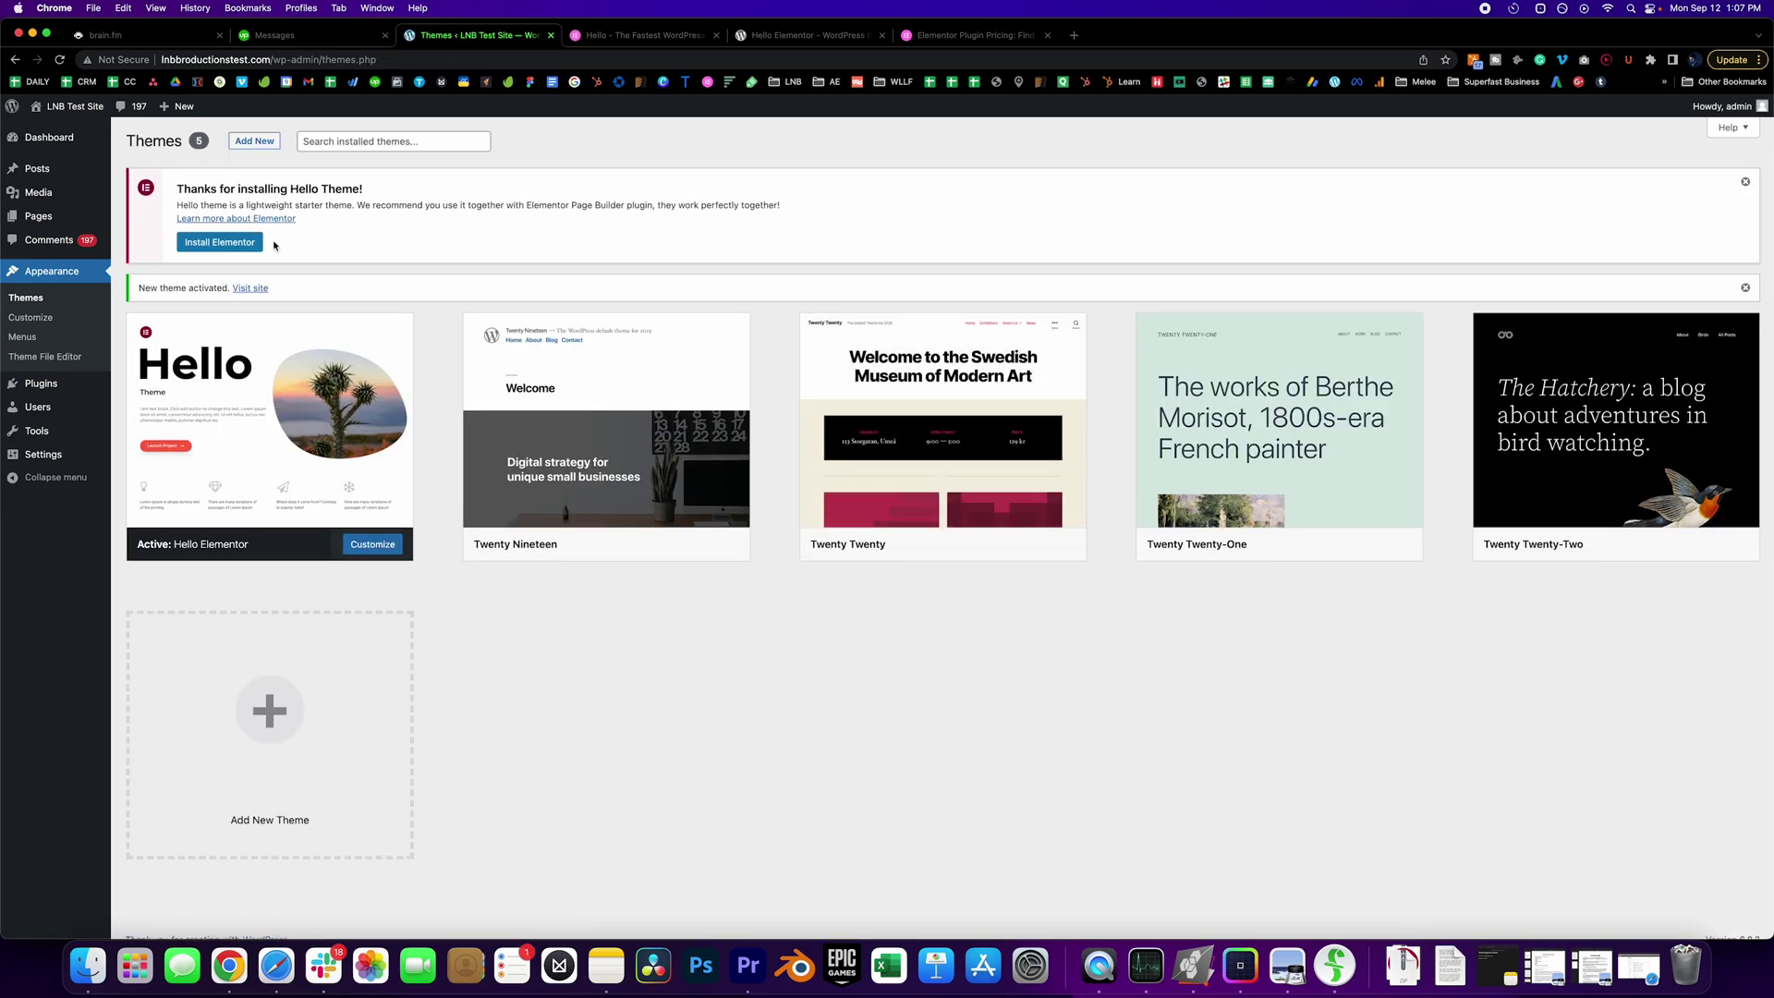
{"action": "left_click", "coordinate": [239, 244]}
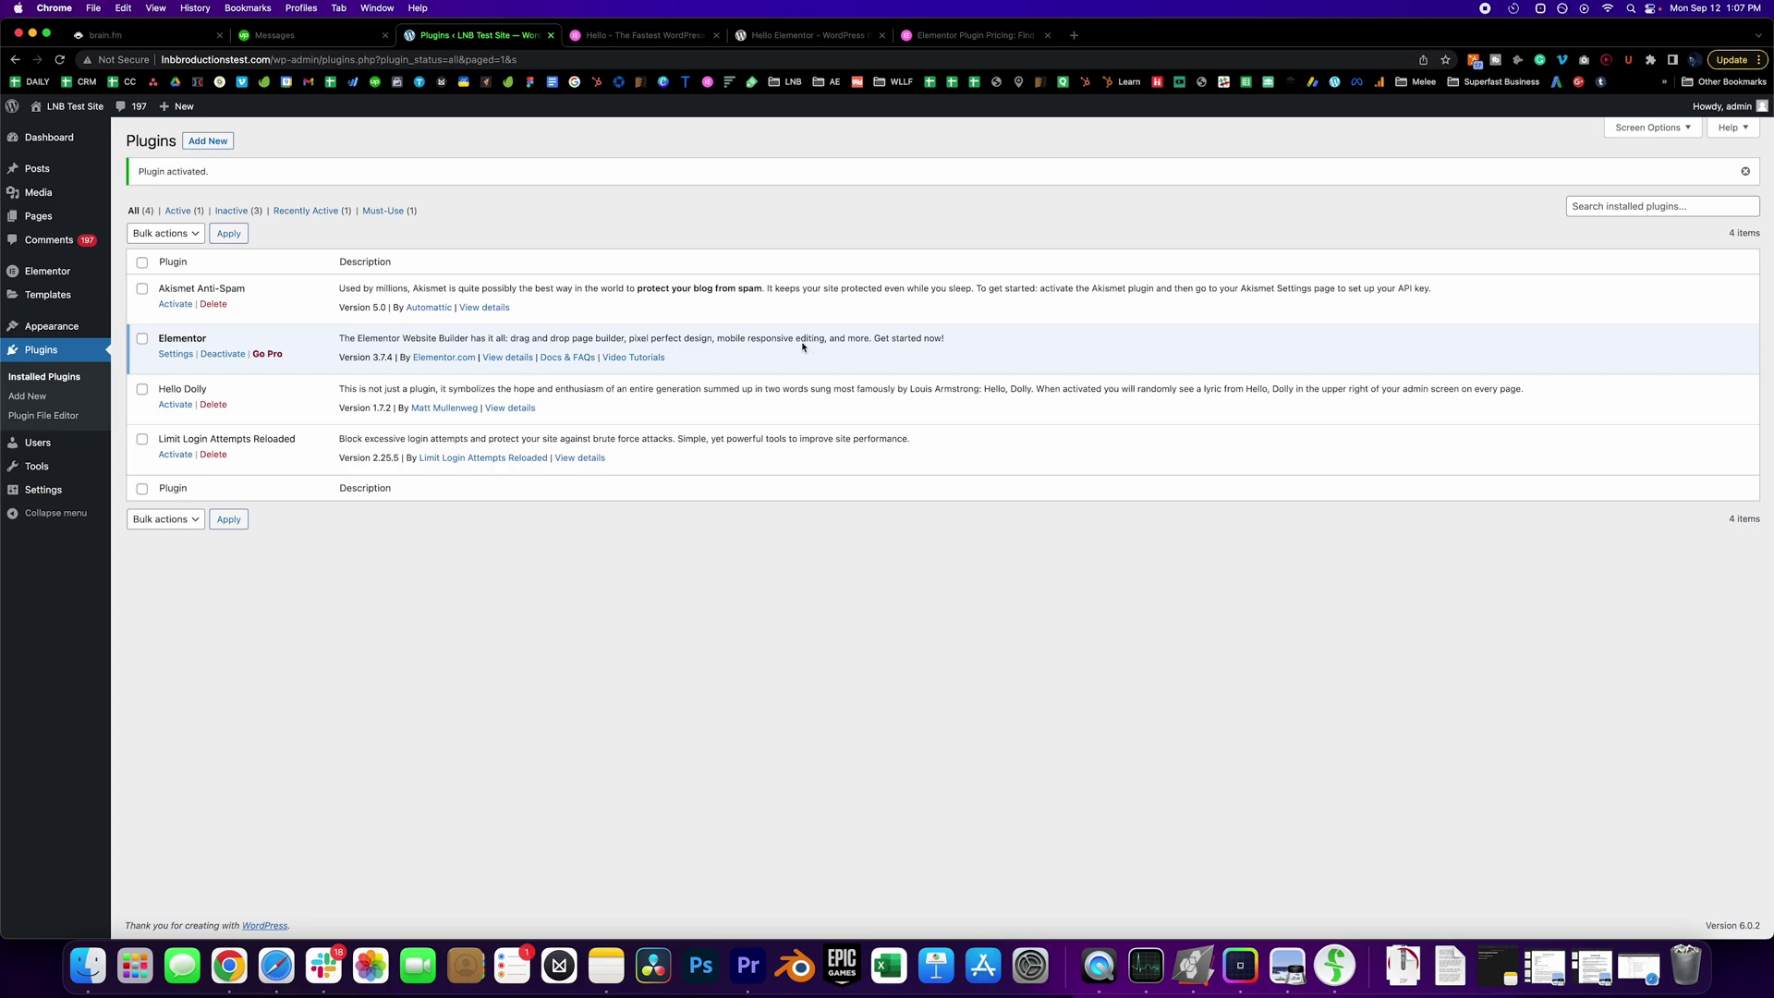
Upload elementor-pro-3.7.5.zip as a new plugin, install it, and activate Elementor Pro.
{"action": "left_click", "coordinate": [208, 139]}
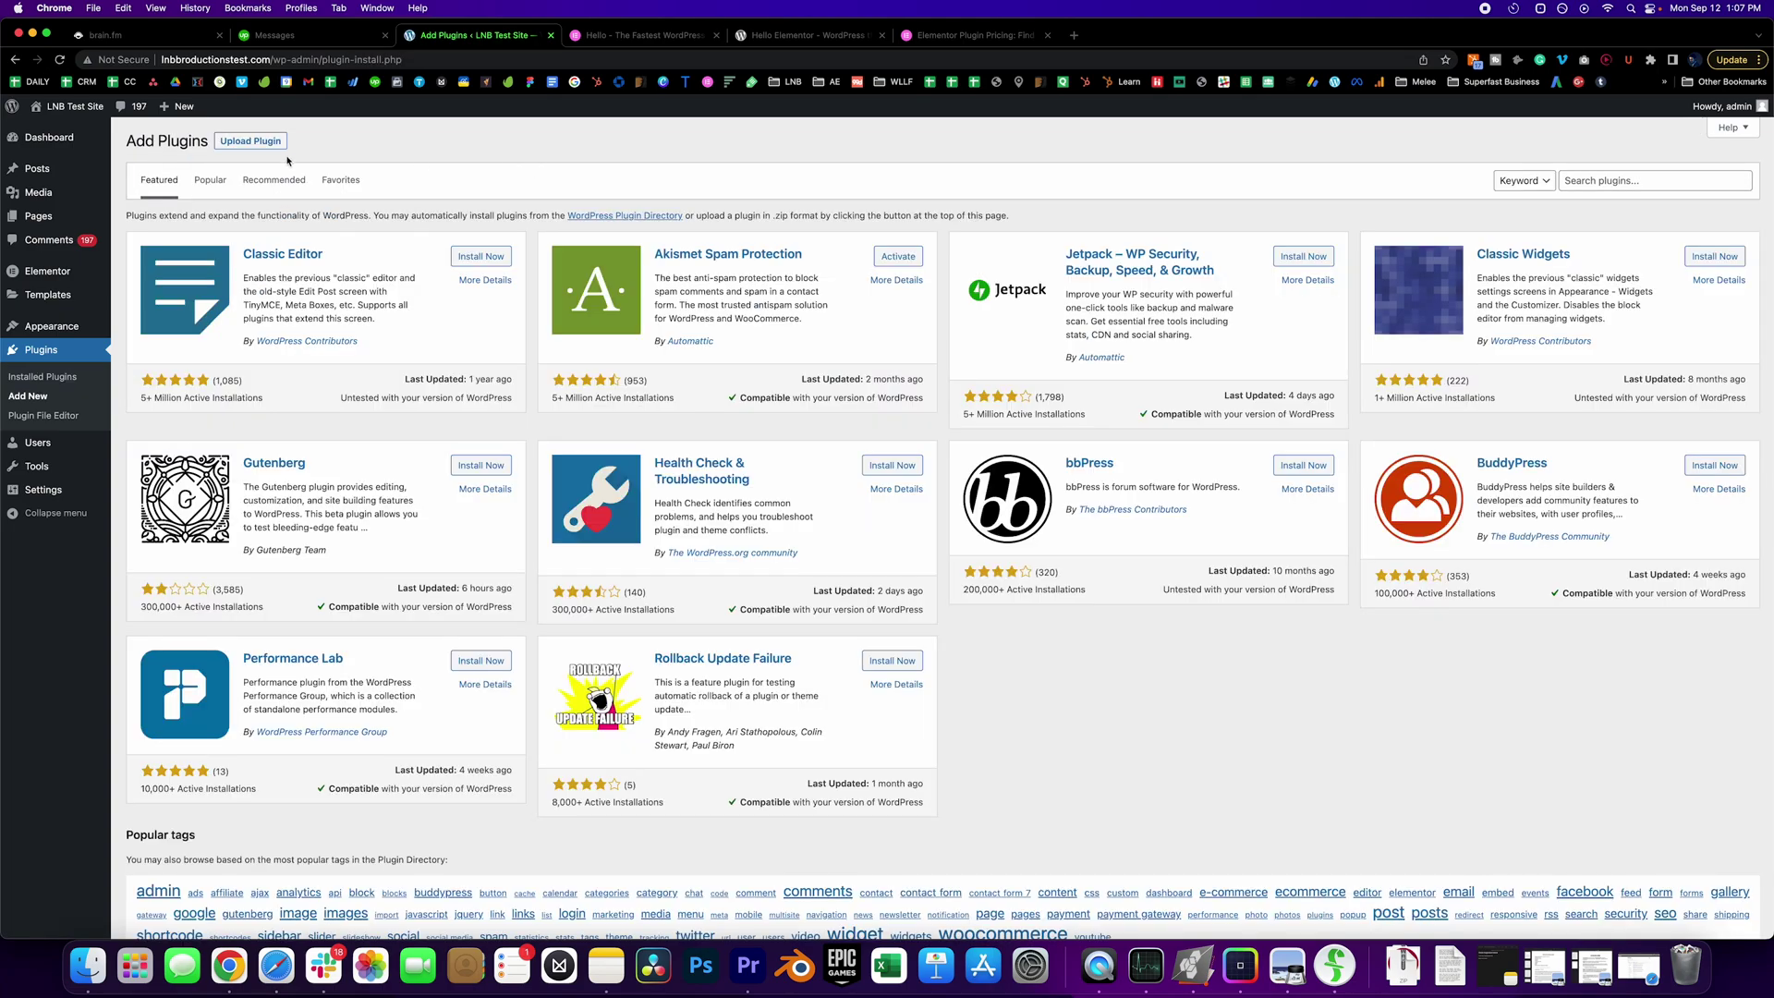
{"action": "left_click", "coordinate": [264, 143]}
{"action": "left_click", "coordinate": [852, 268]}
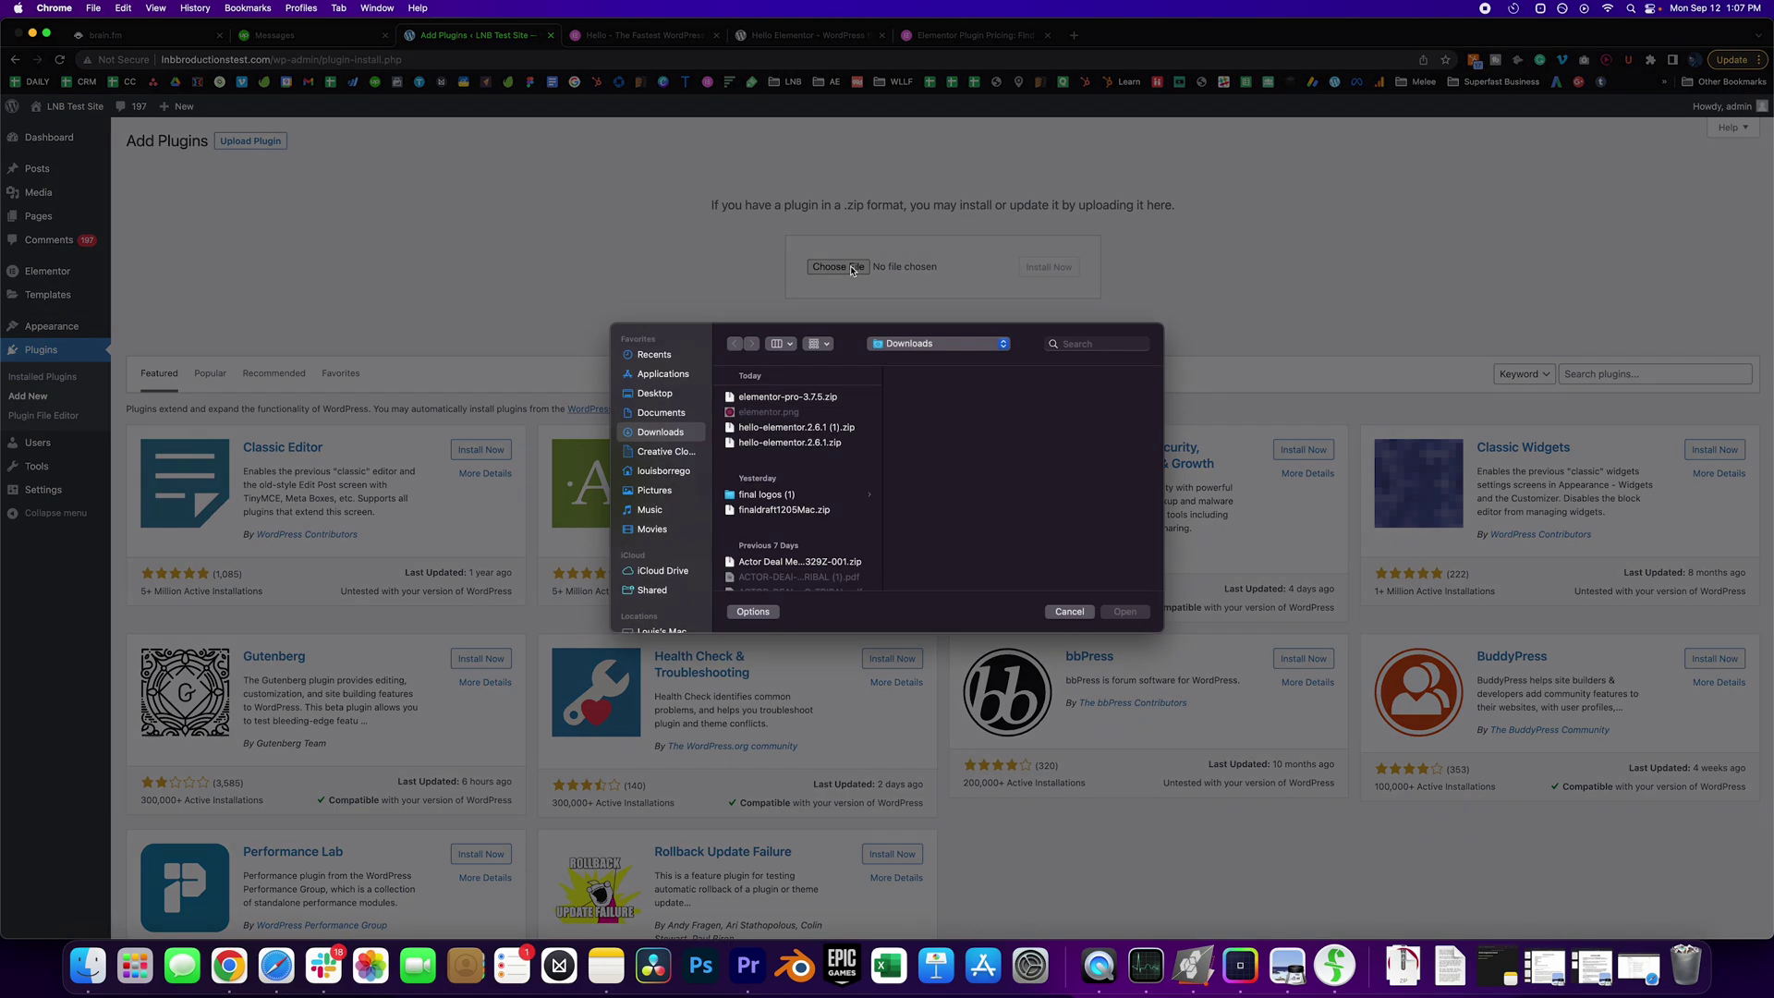
{"action": "left_click", "coordinate": [781, 396]}
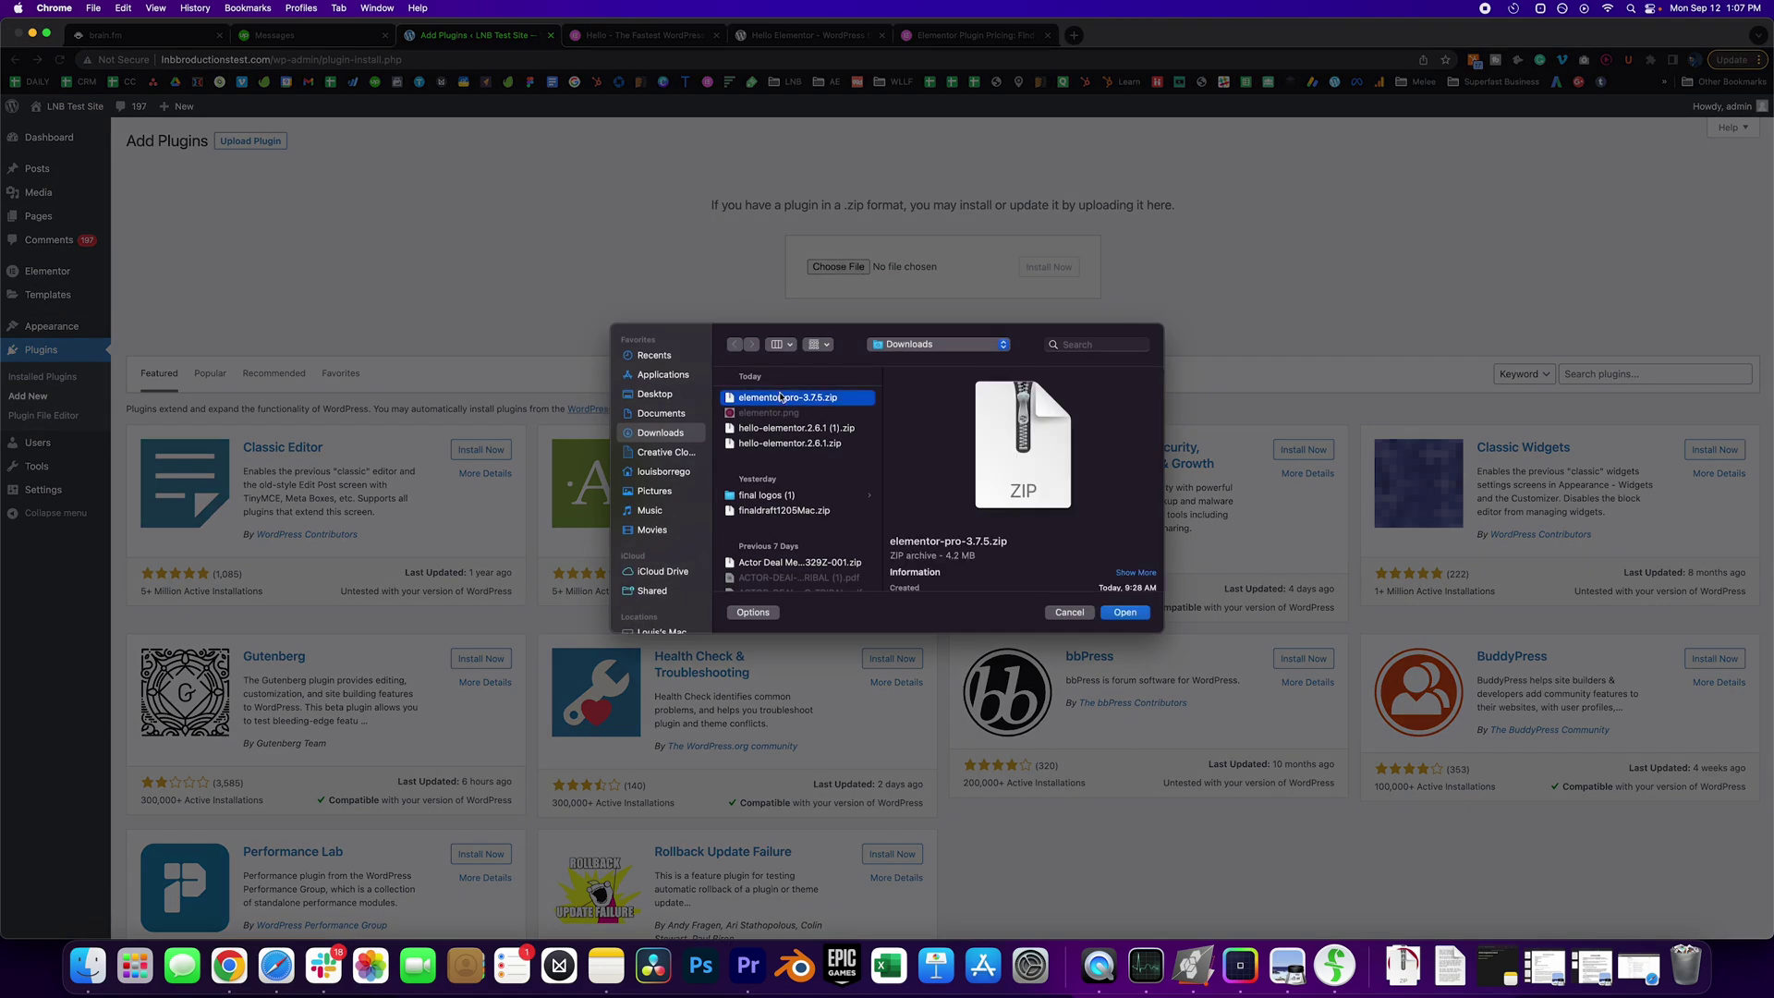
{"action": "left_click", "coordinate": [1125, 613]}
{"action": "left_click", "coordinate": [1048, 267]}
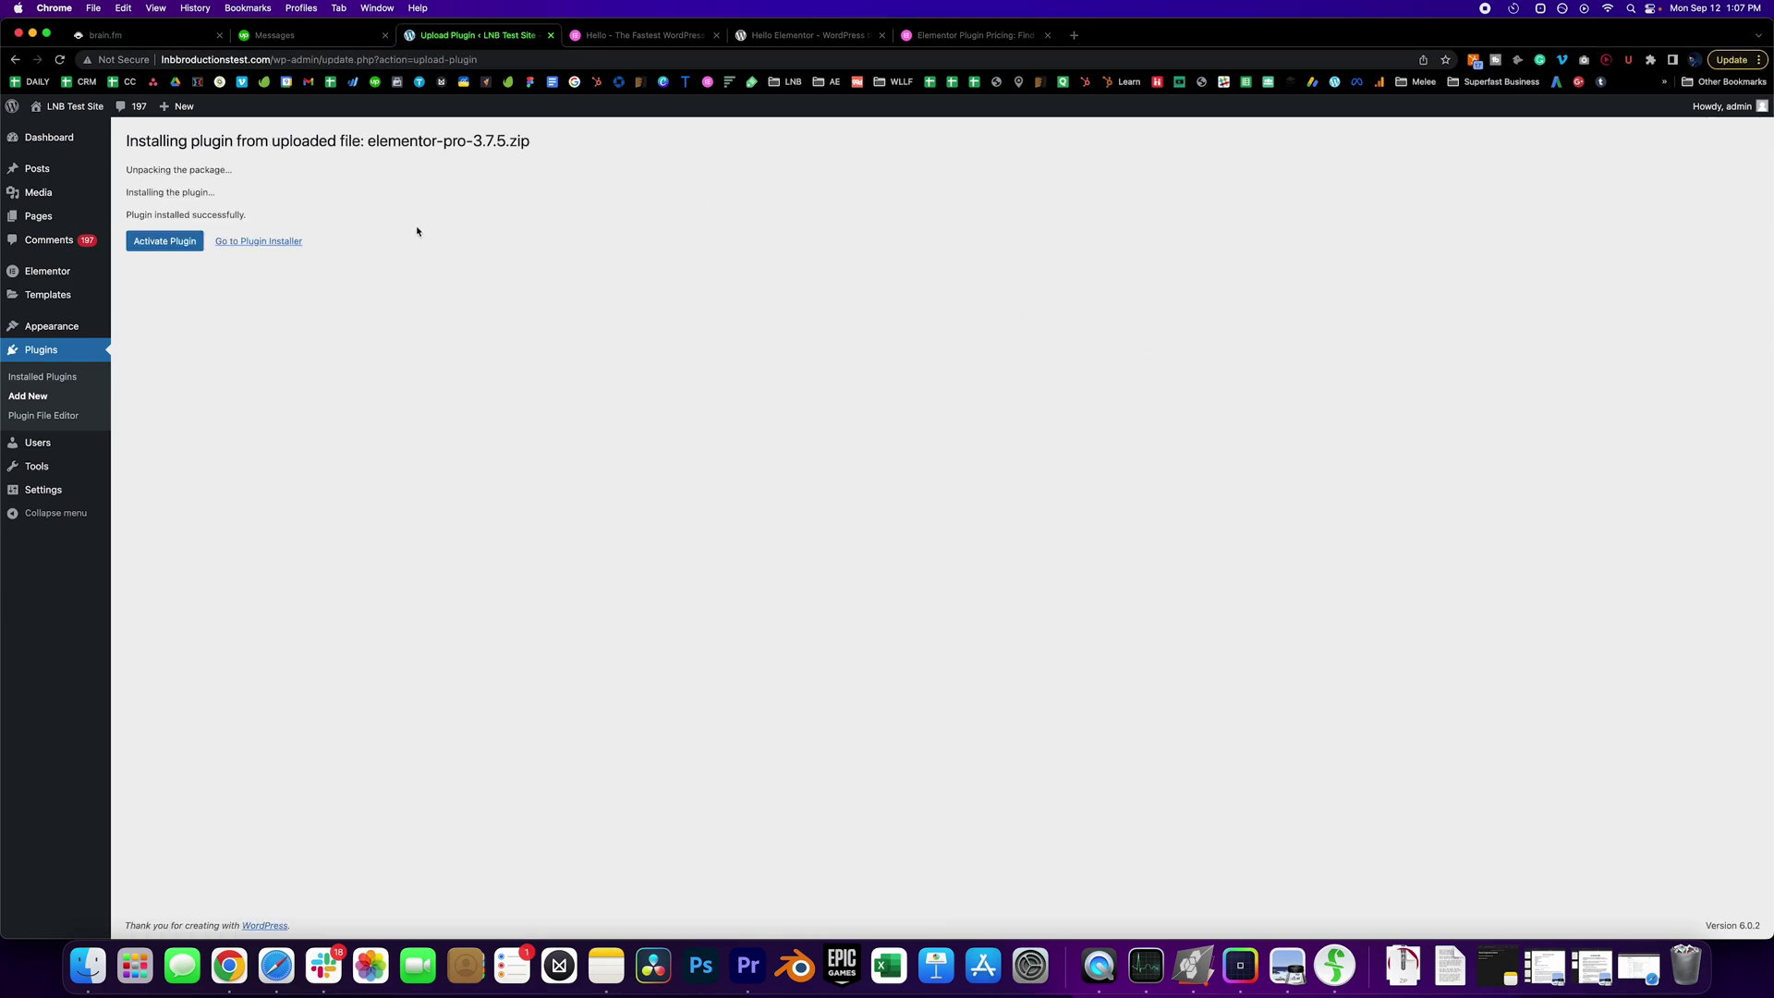
{"action": "left_click", "coordinate": [189, 245]}
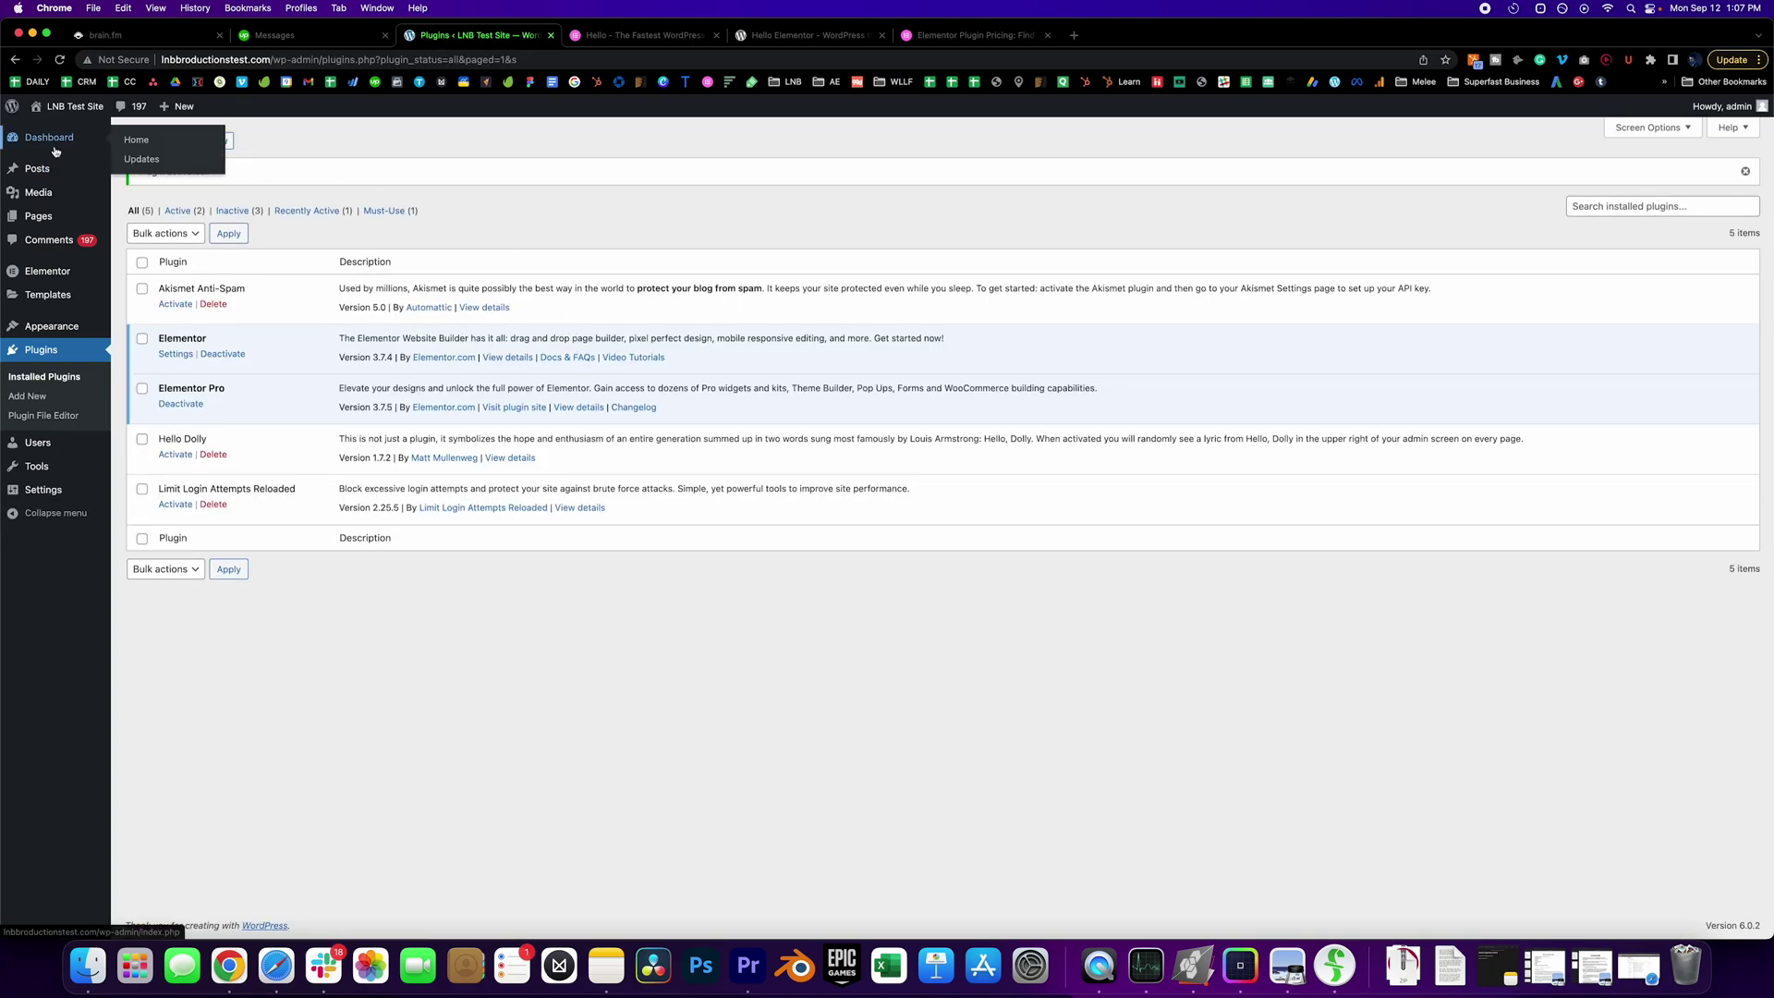
From All Pages, open the LNB Test Site front page in the Elementor editor.
{"action": "left_click", "coordinate": [127, 155]}
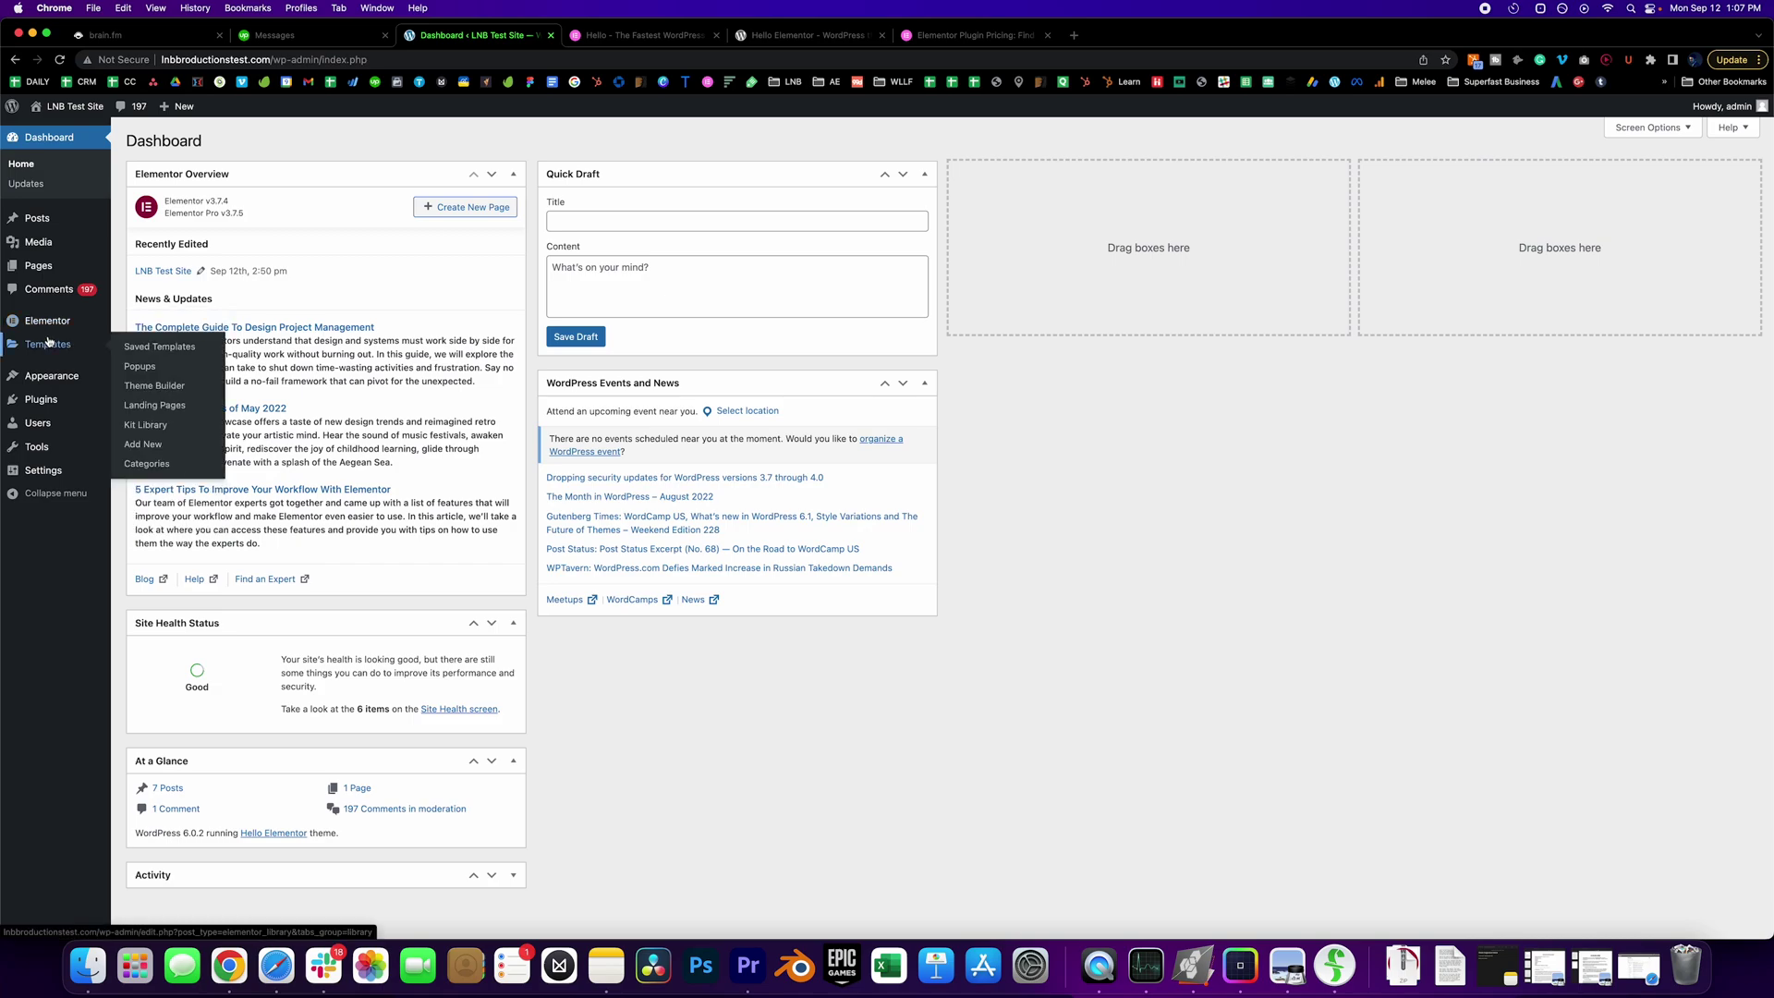
{"action": "left_click", "coordinate": [144, 269]}
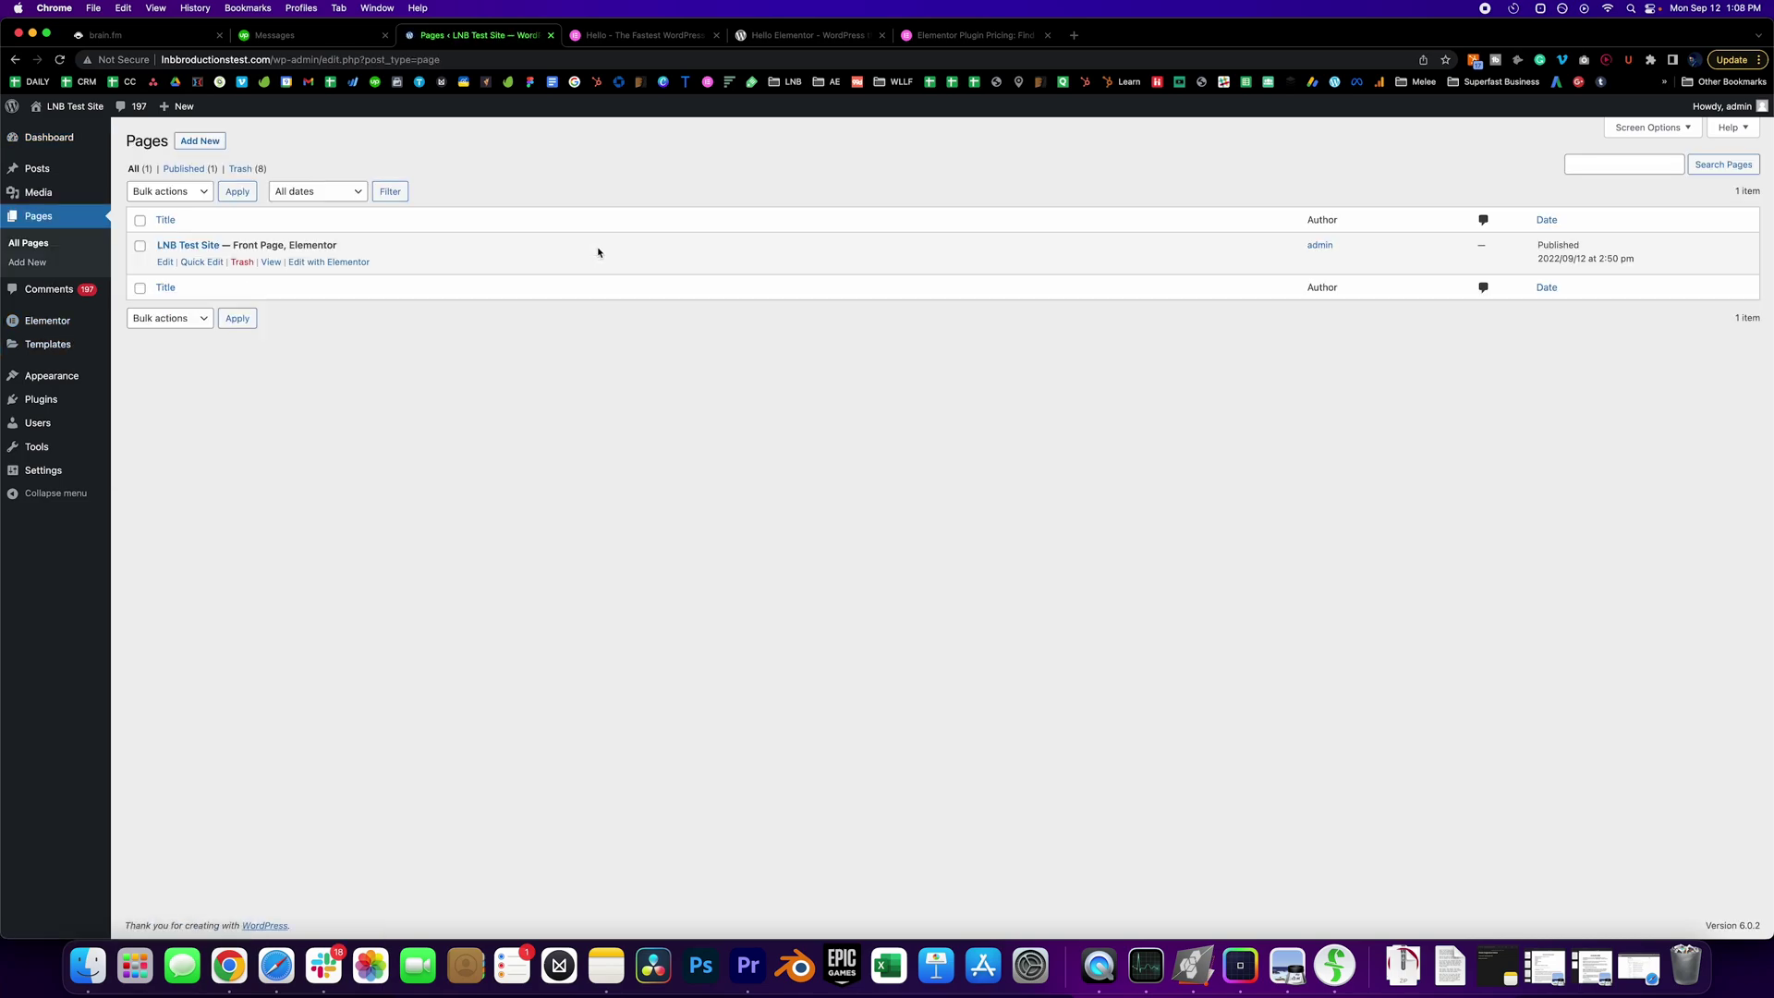
{"action": "left_click", "coordinate": [348, 262]}
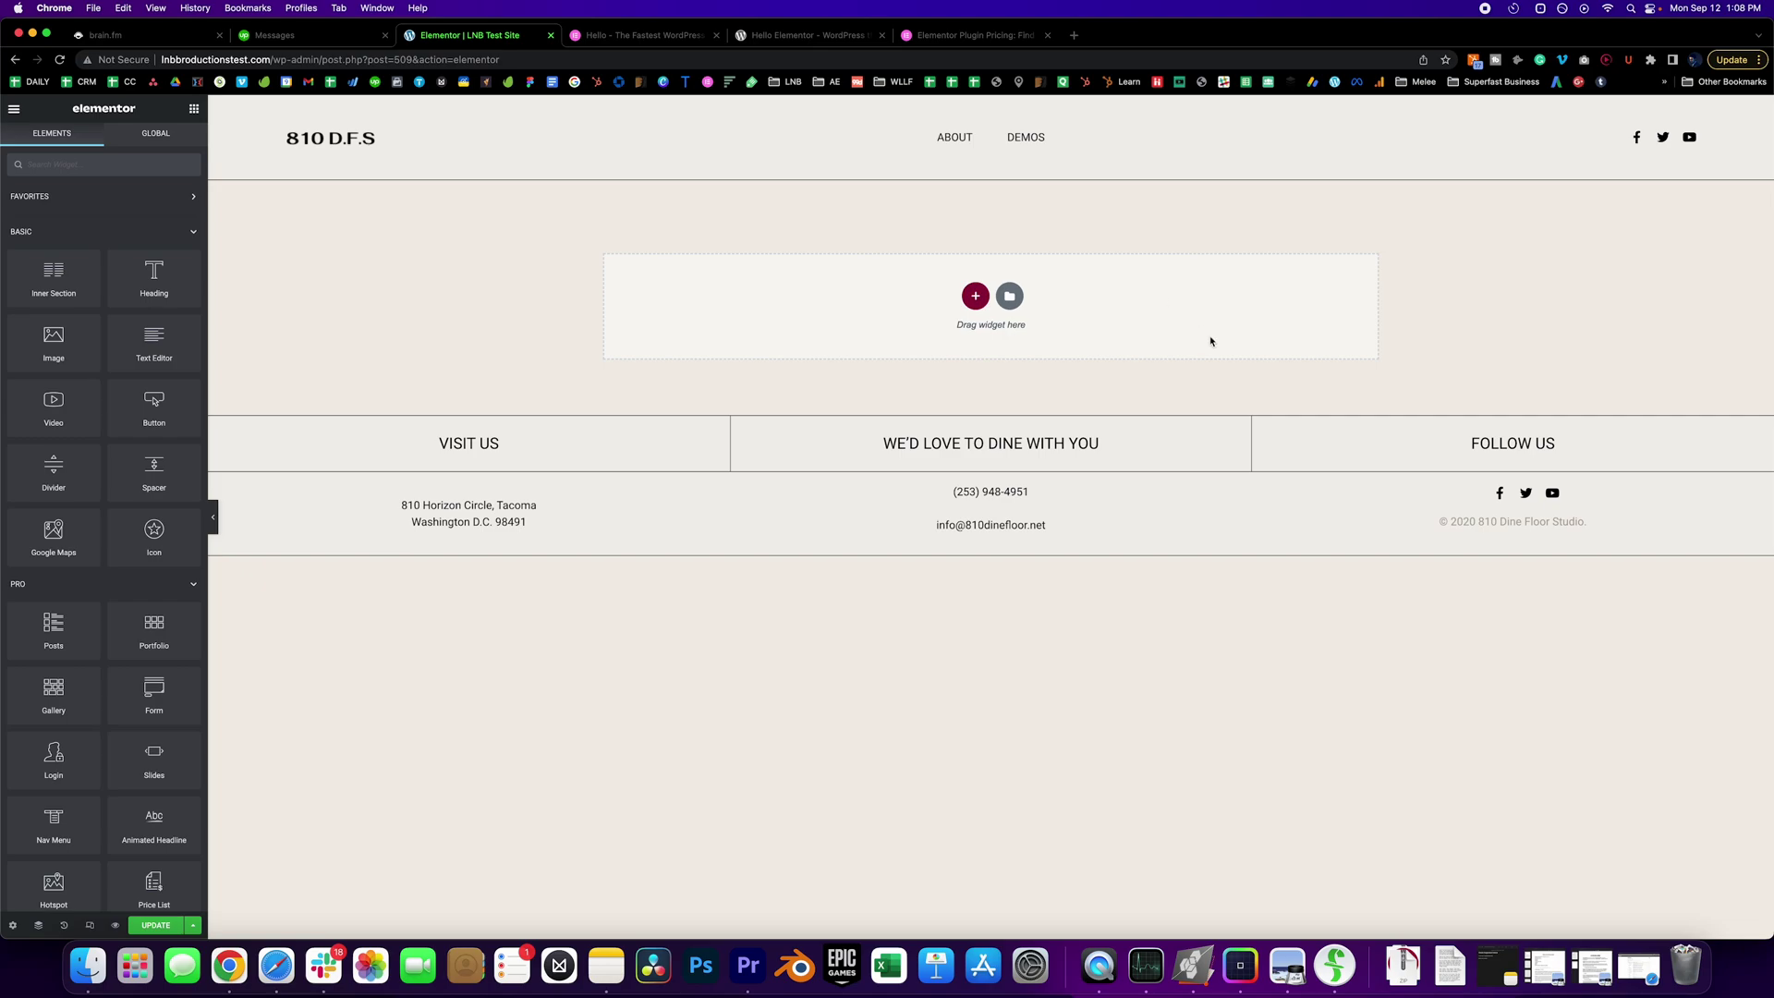
Insert the Restaurant – About page template from the library, applying its page settings too.
{"action": "left_click", "coordinate": [1010, 296]}
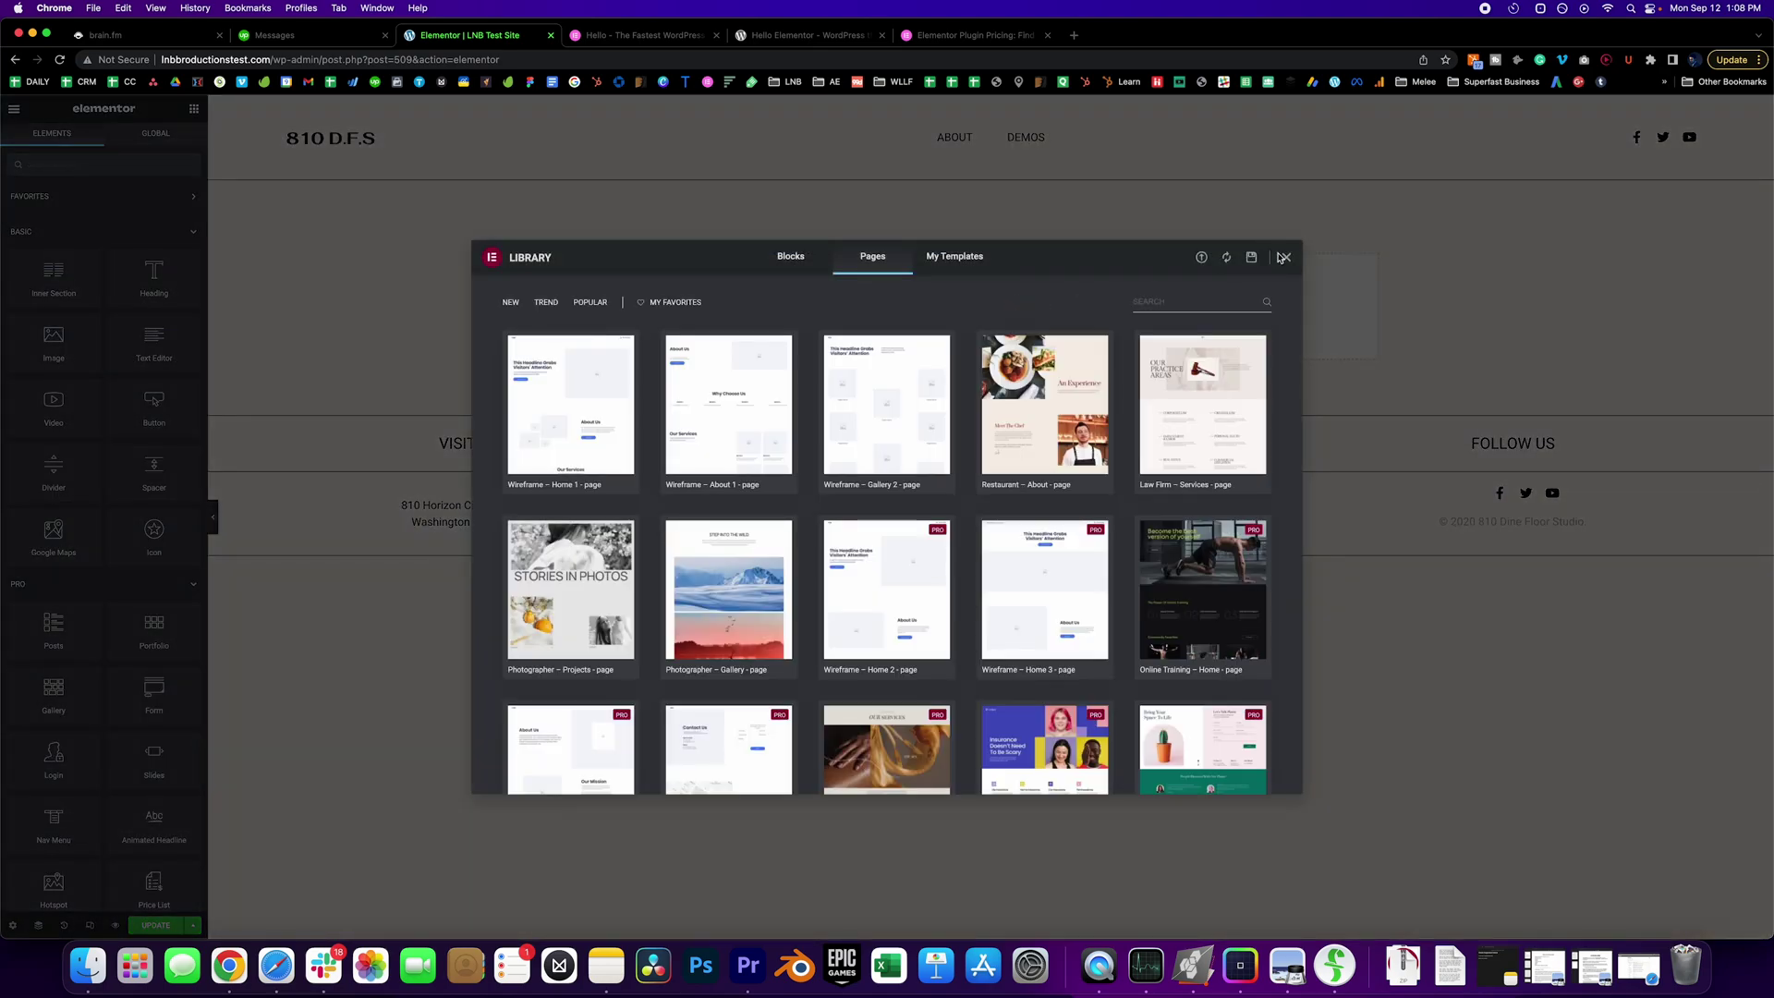
{"action": "left_click", "coordinate": [1285, 259]}
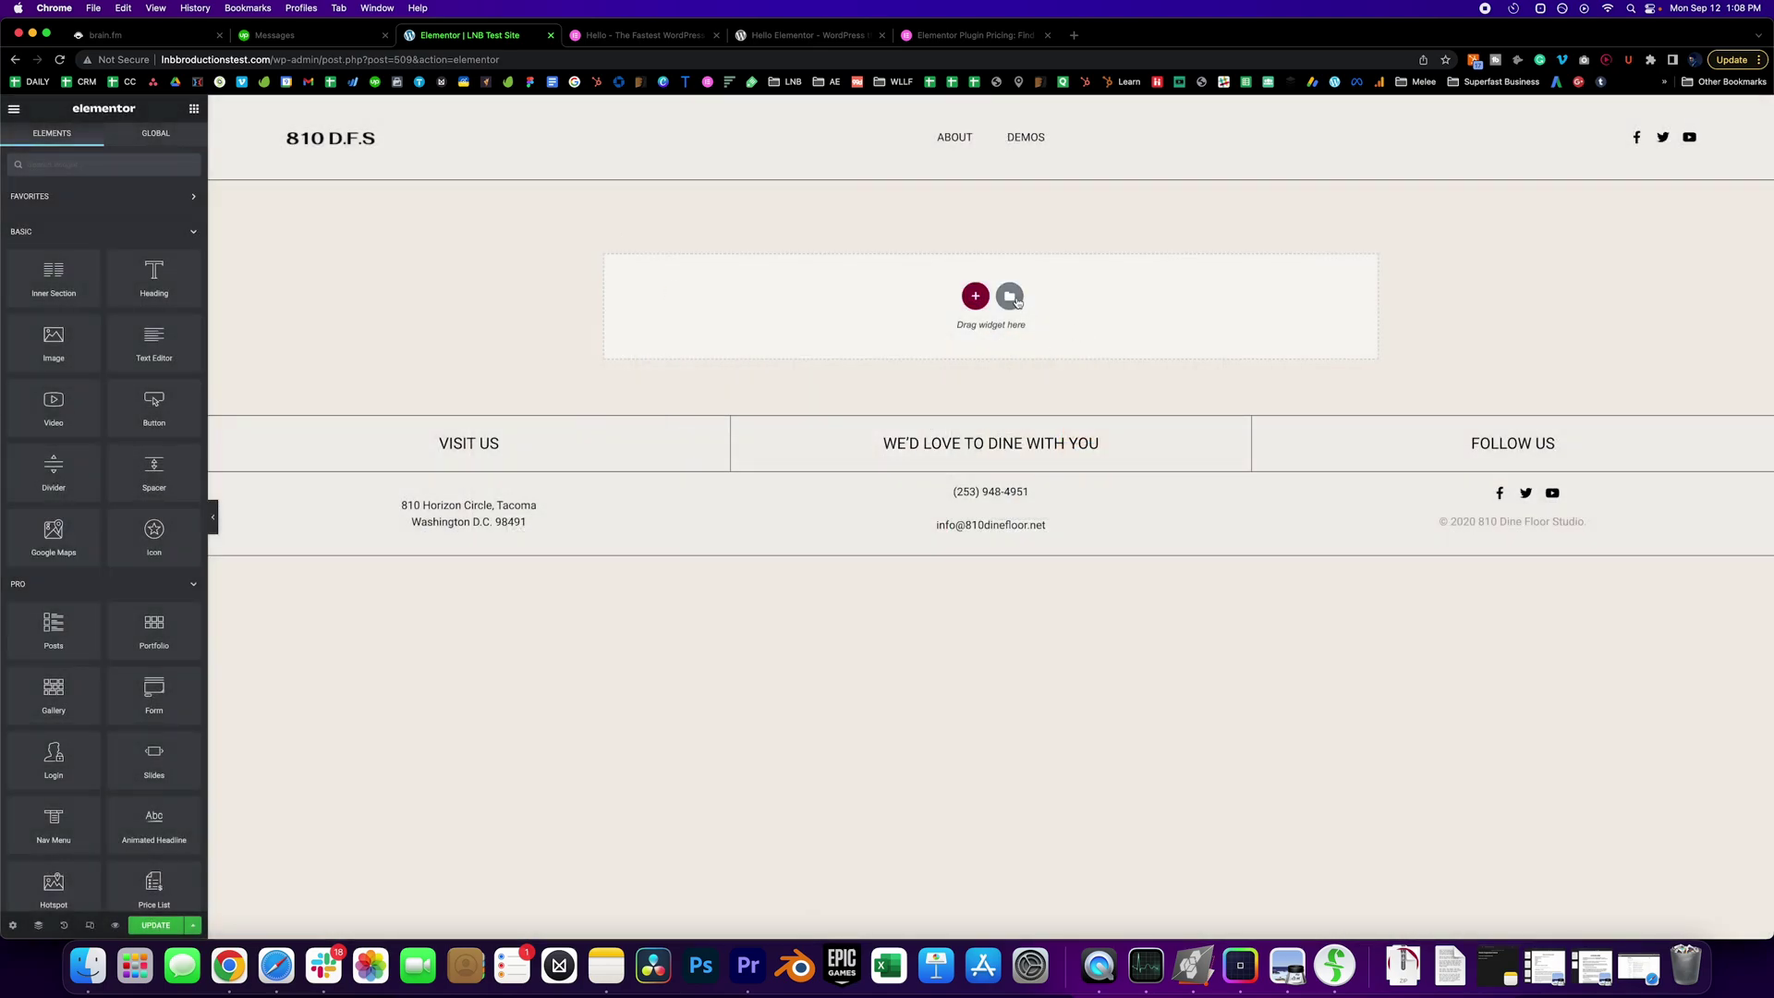
{"action": "left_click", "coordinate": [1010, 296]}
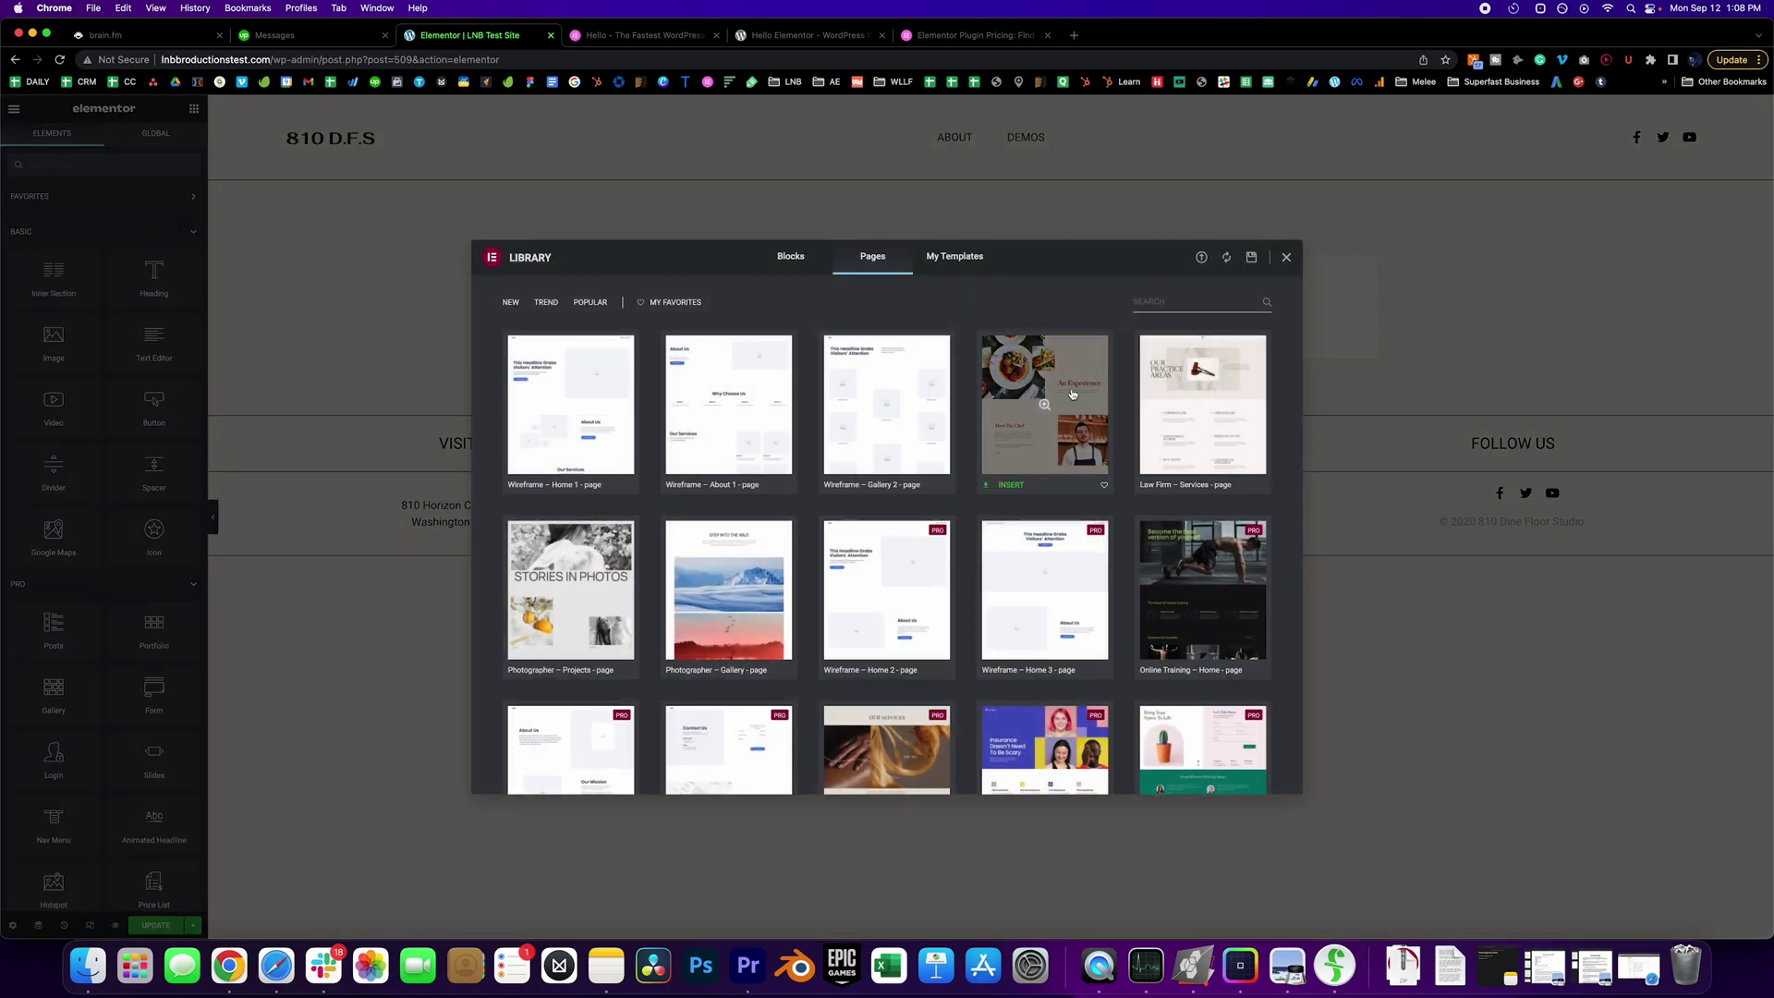
{"action": "left_click", "coordinate": [1013, 488]}
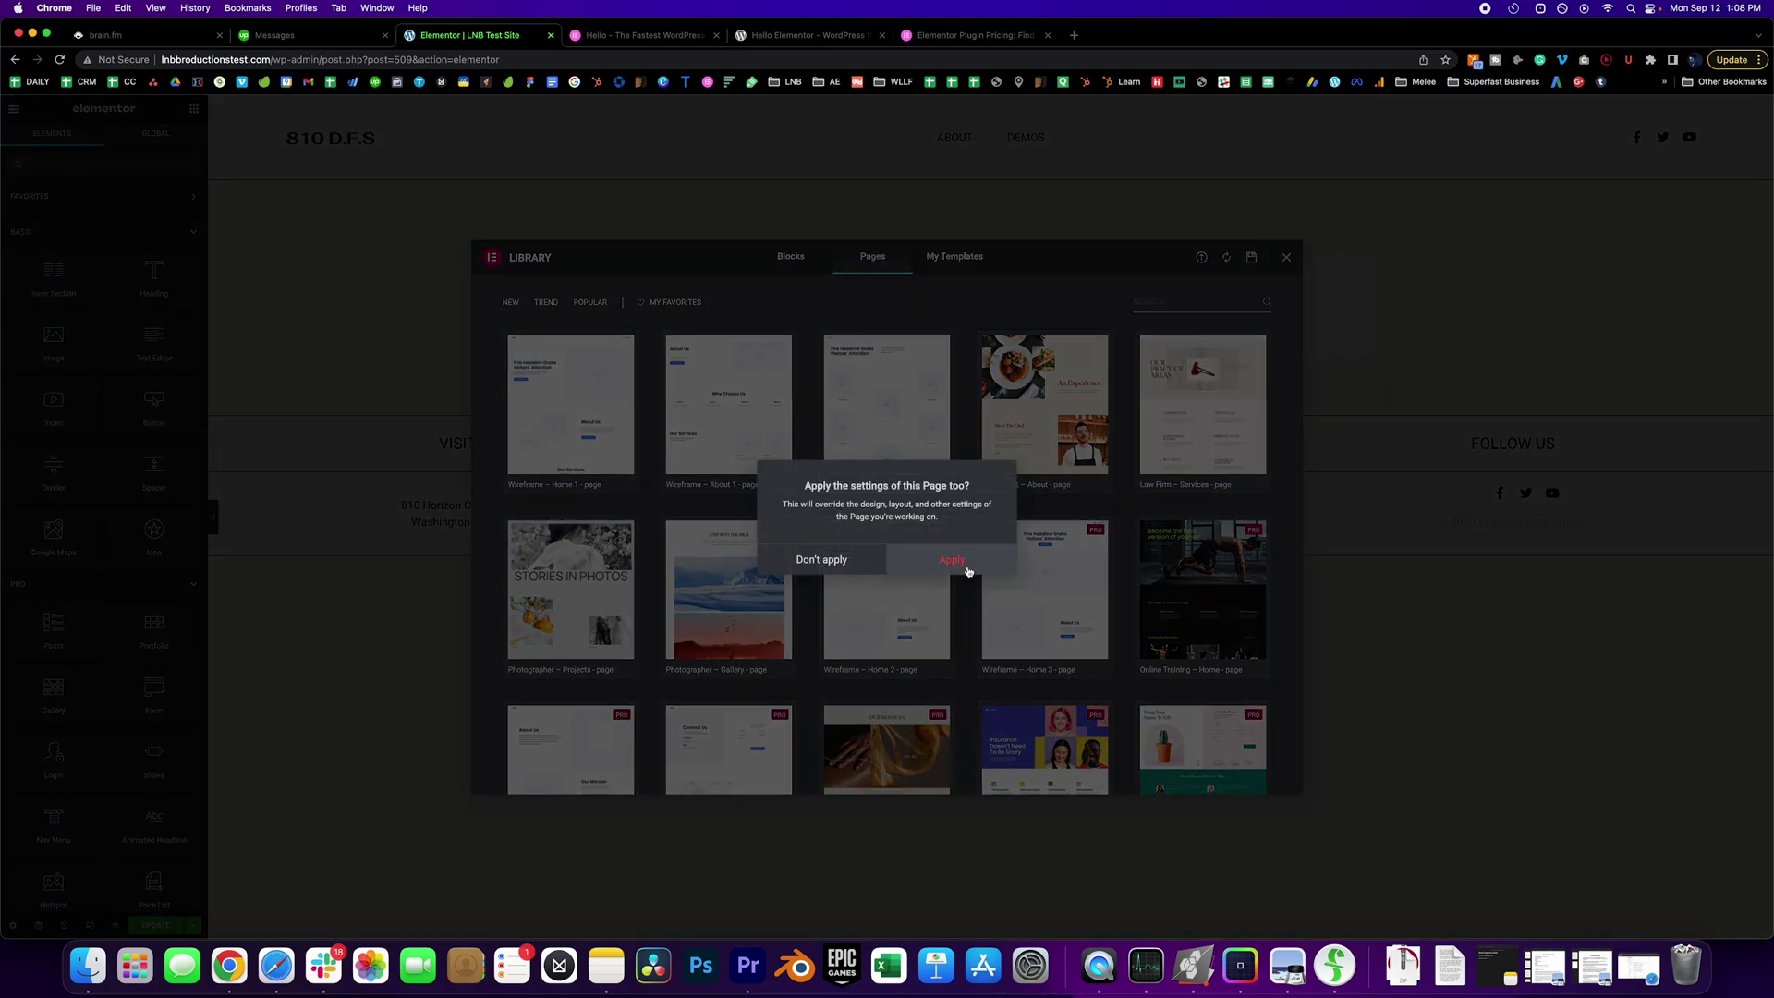
{"action": "left_click", "coordinate": [968, 566]}
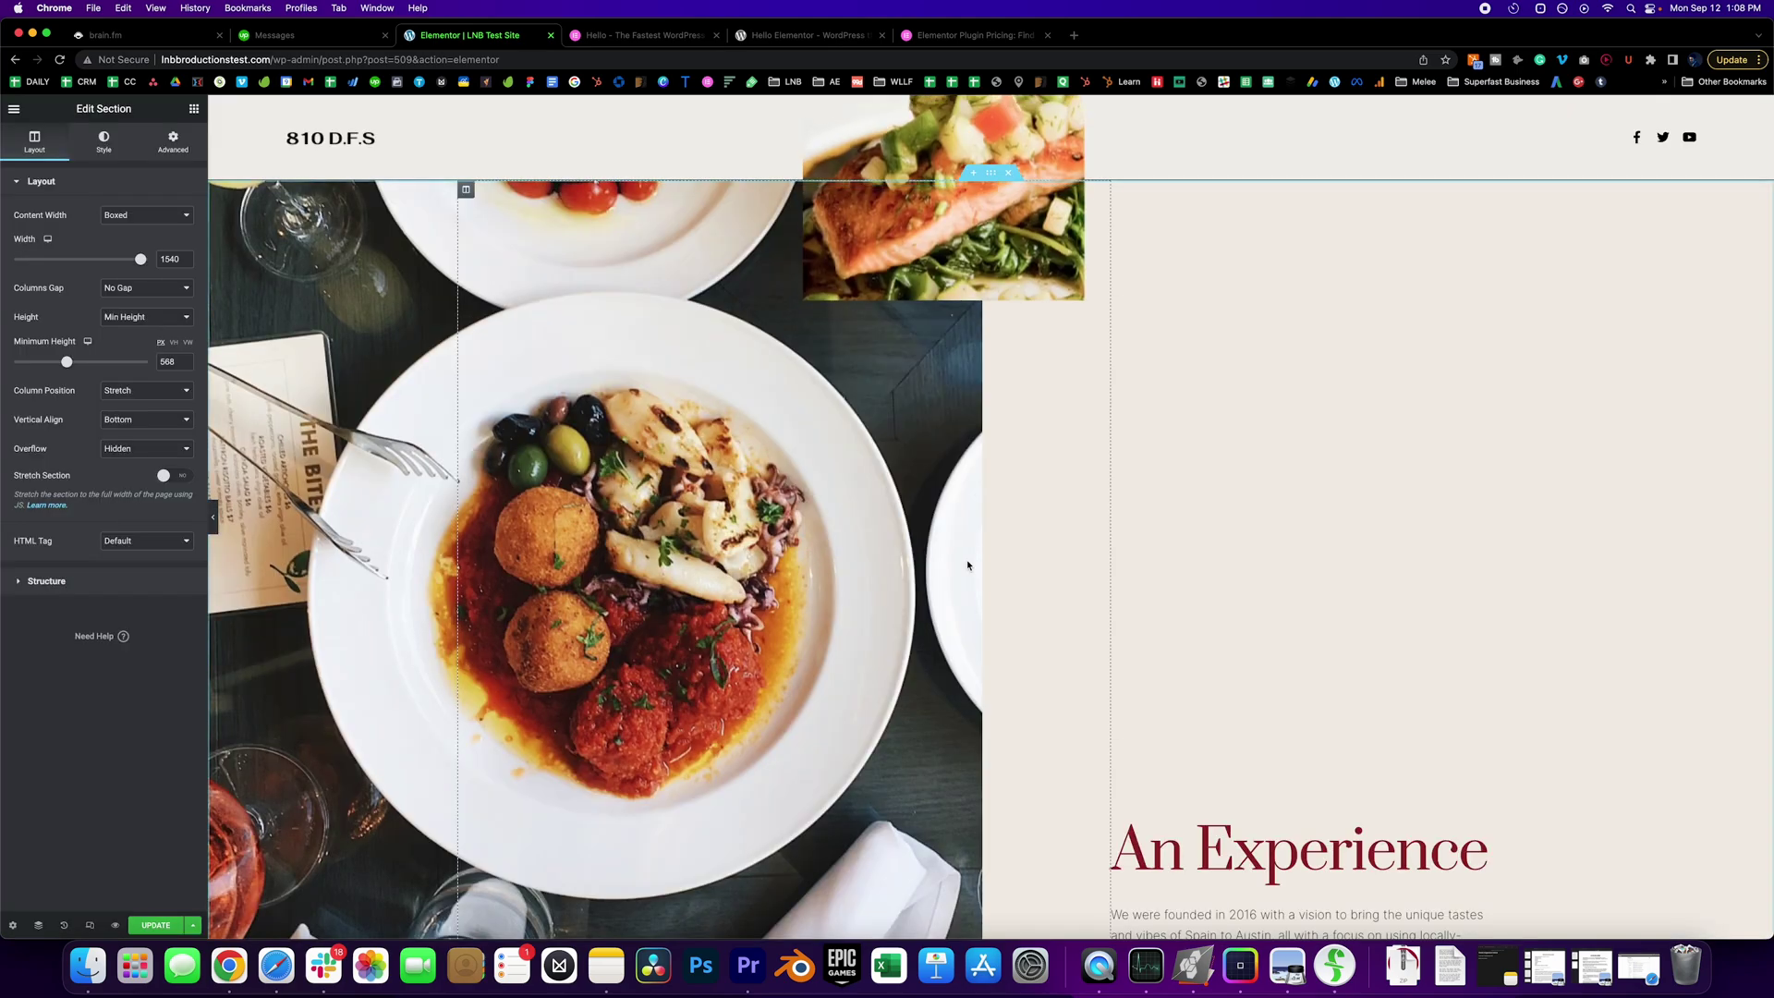
Update the page, then select the View Menu button in the Feel The Taste Of Spain section.
{"action": "scroll", "coordinate": [813, 527], "scroll_direction": "down", "scroll_amount": 5}
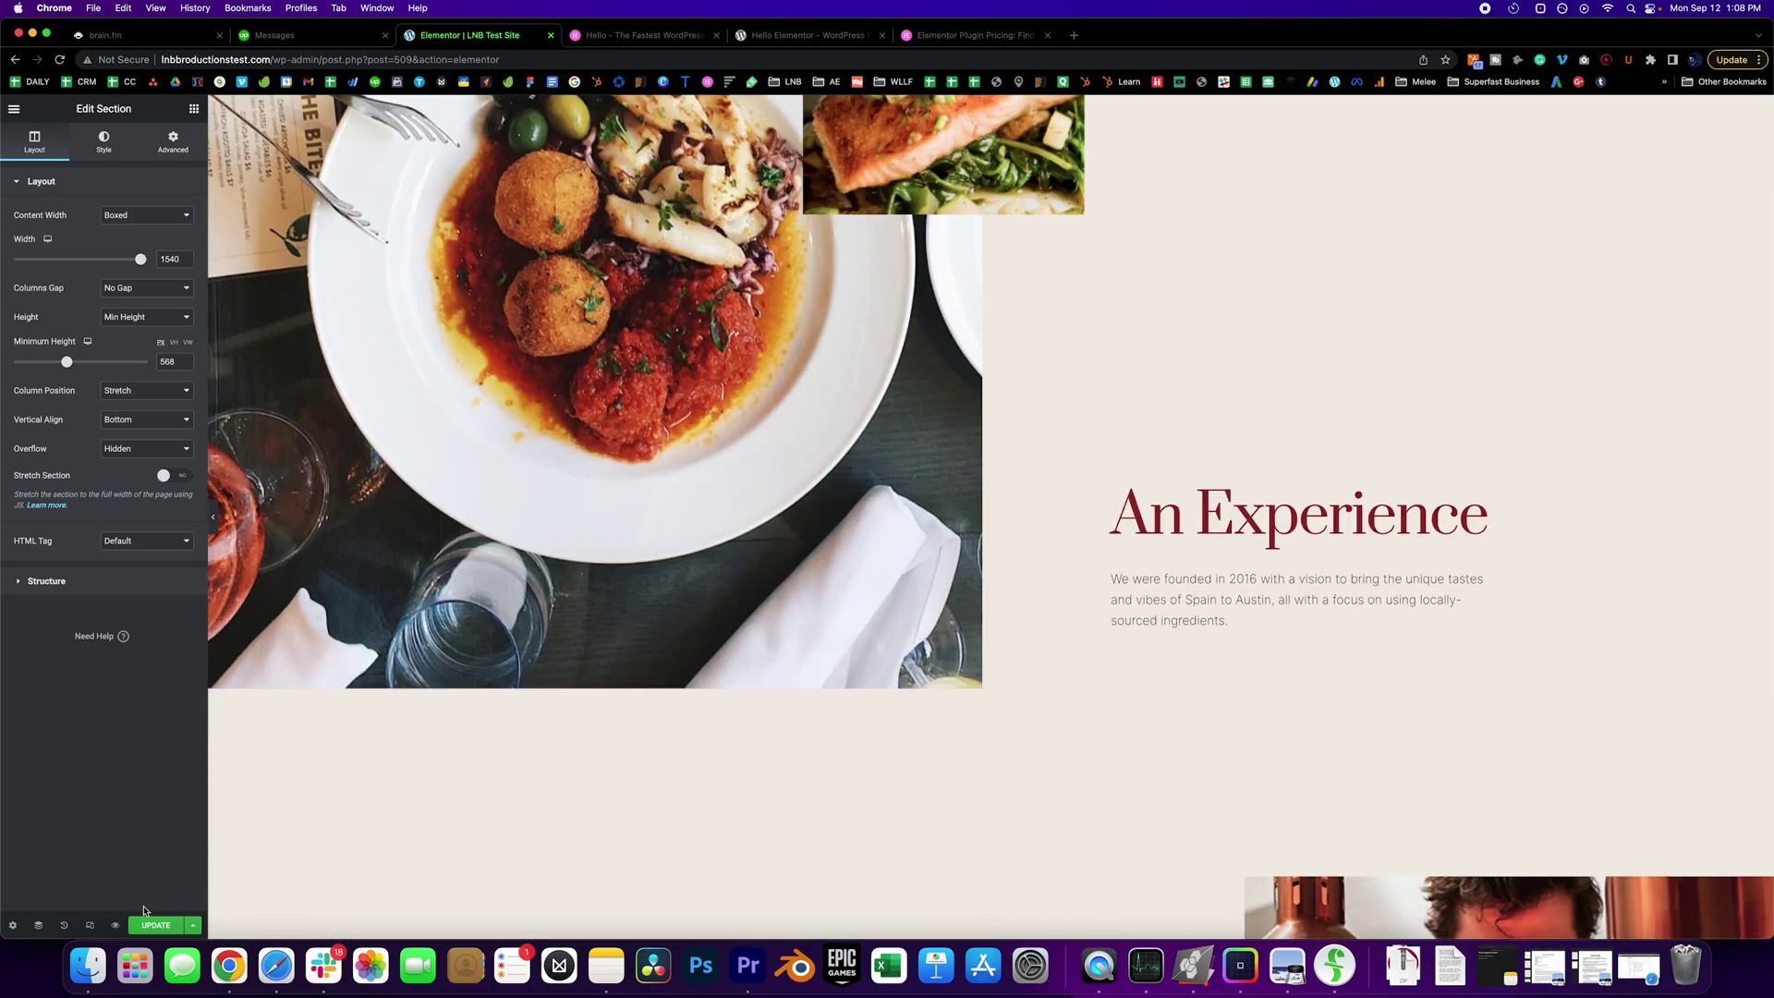
{"action": "left_click", "coordinate": [148, 925]}
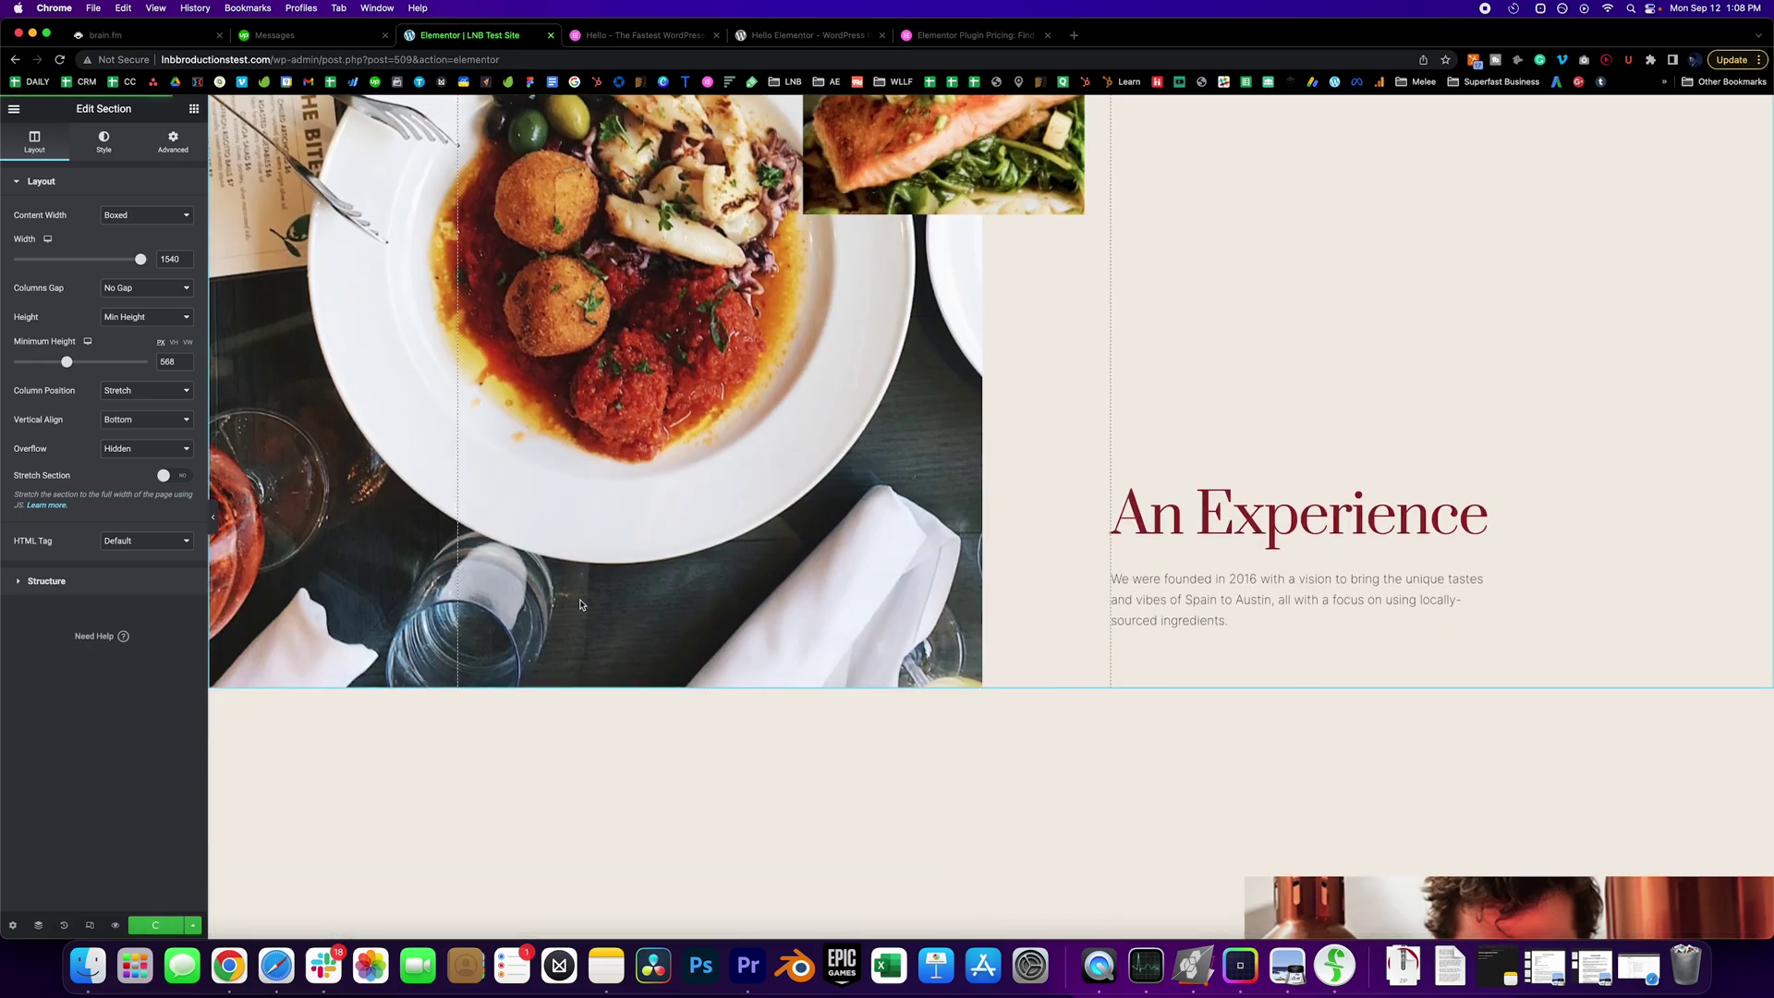
{"action": "scroll", "coordinate": [1074, 574], "scroll_direction": "down", "scroll_amount": 10}
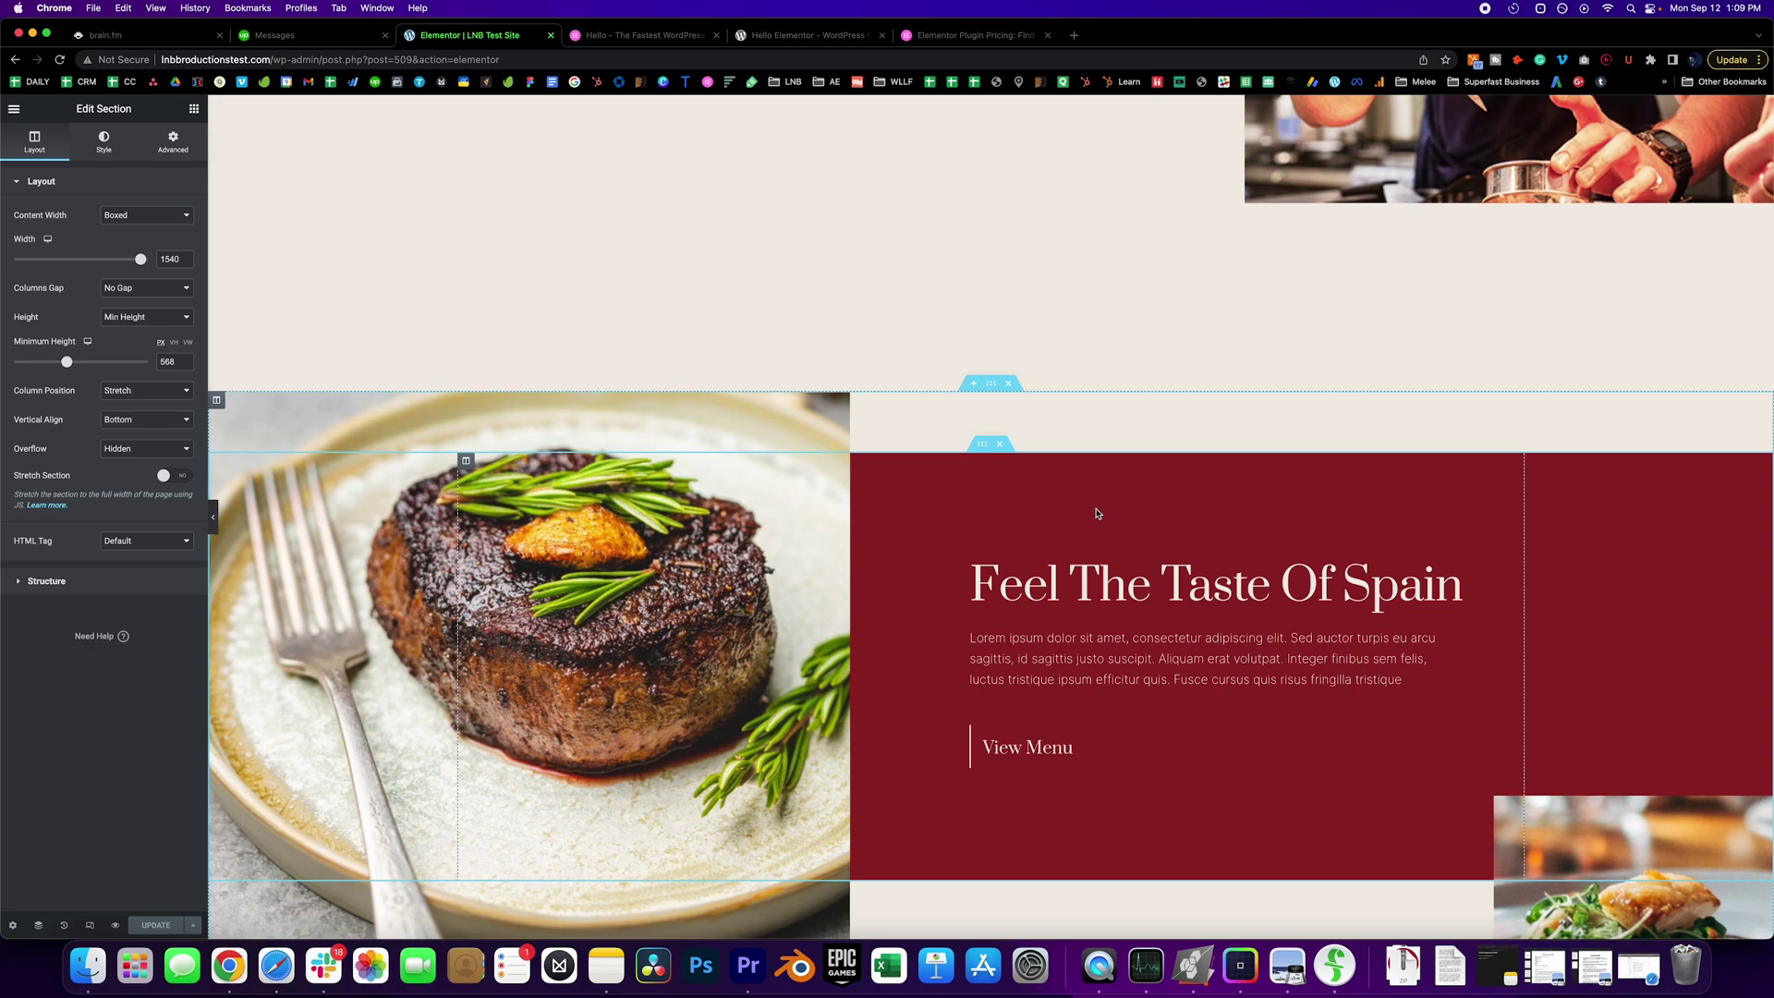
{"action": "scroll", "coordinate": [1099, 516], "scroll_direction": "down", "scroll_amount": 3}
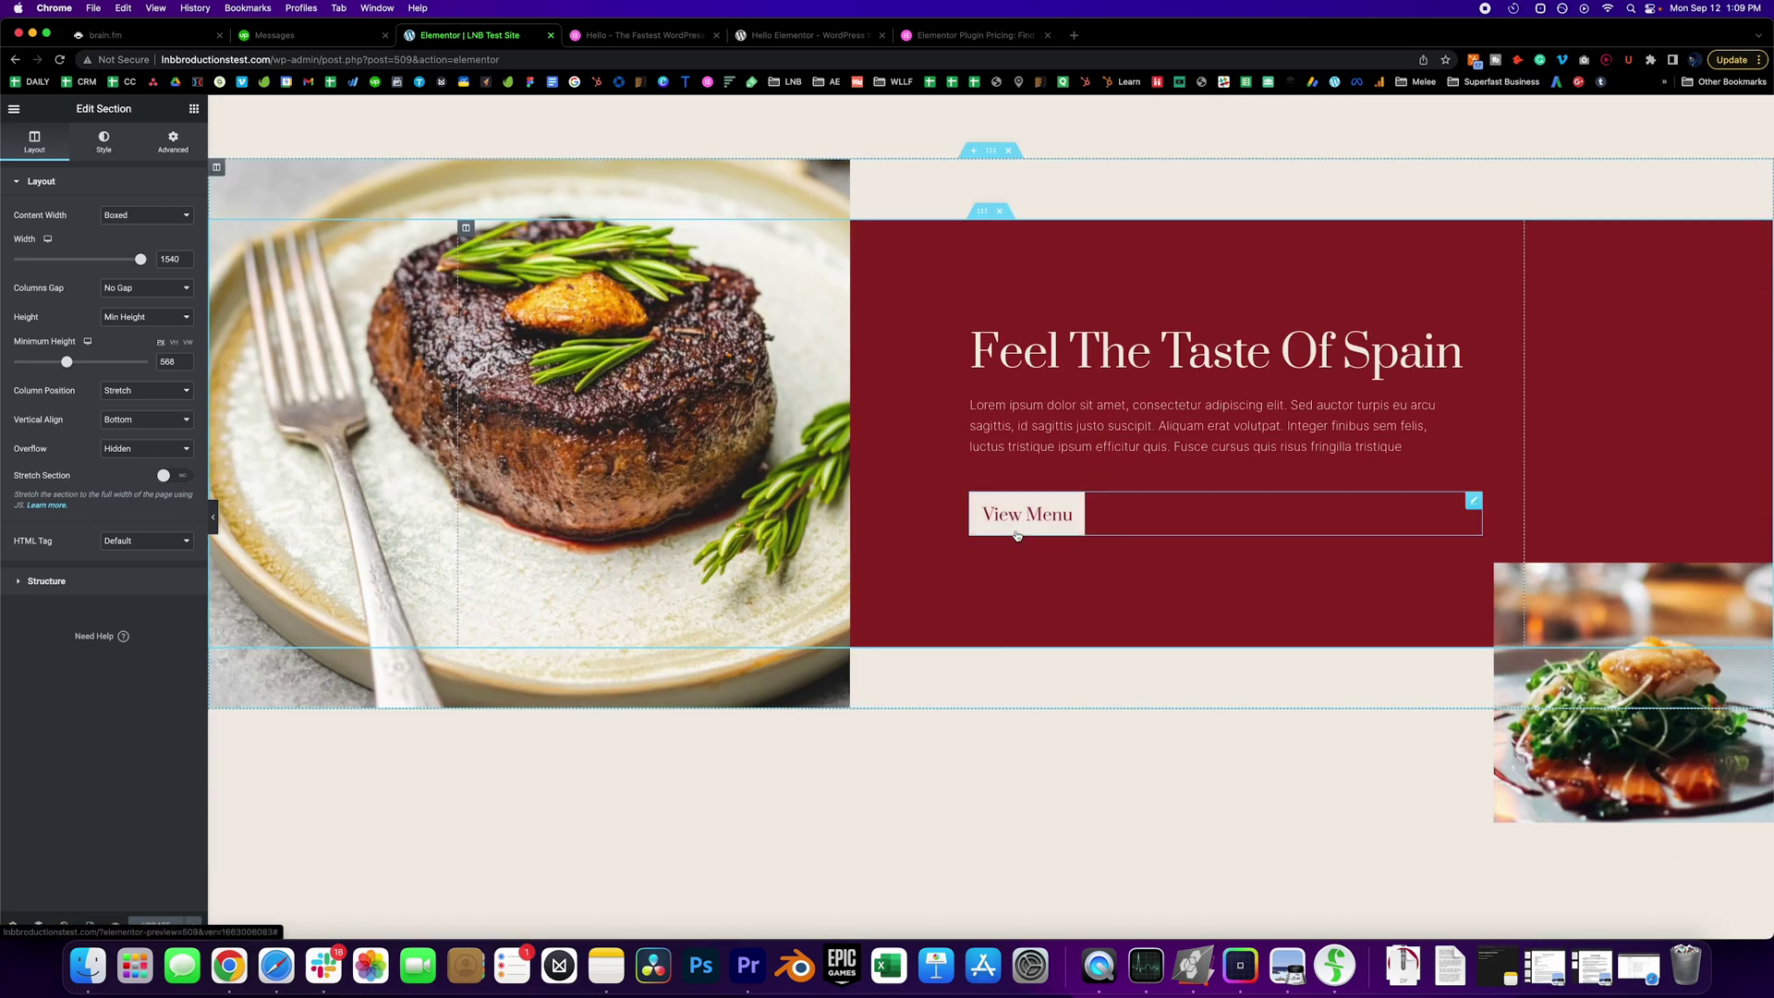
{"action": "left_click", "coordinate": [978, 523]}
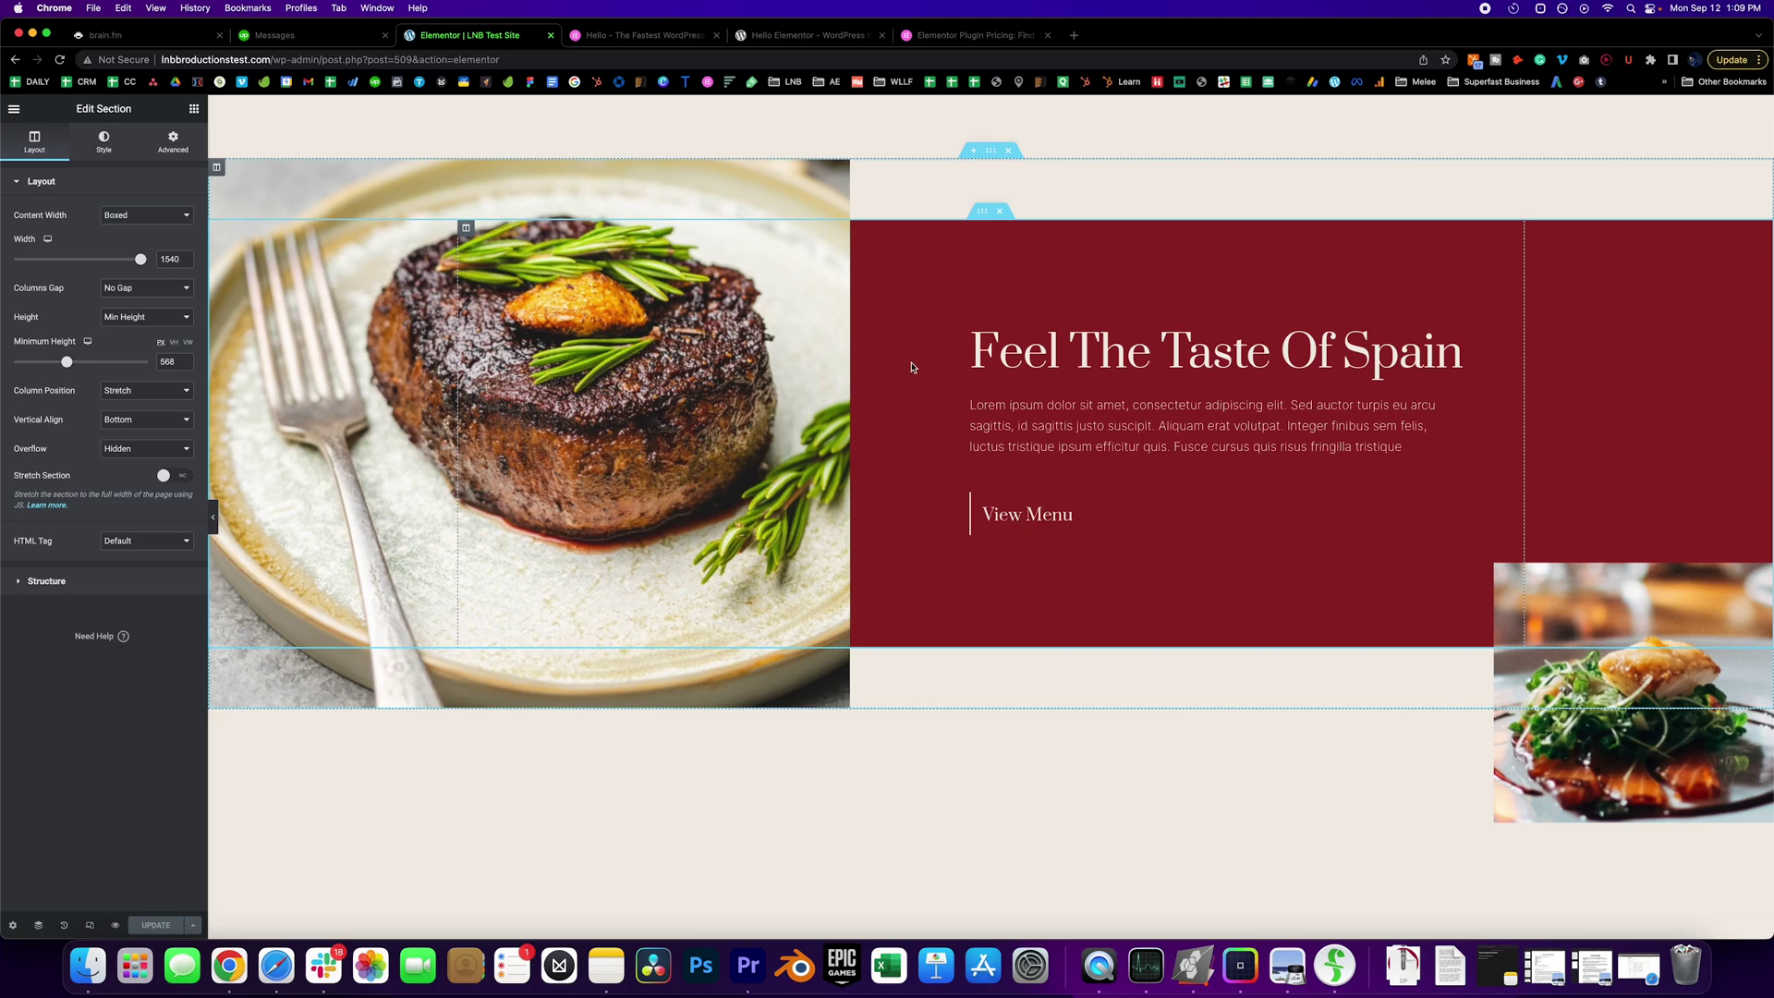
{"action": "scroll", "coordinate": [958, 505], "scroll_direction": "down", "scroll_amount": 10}
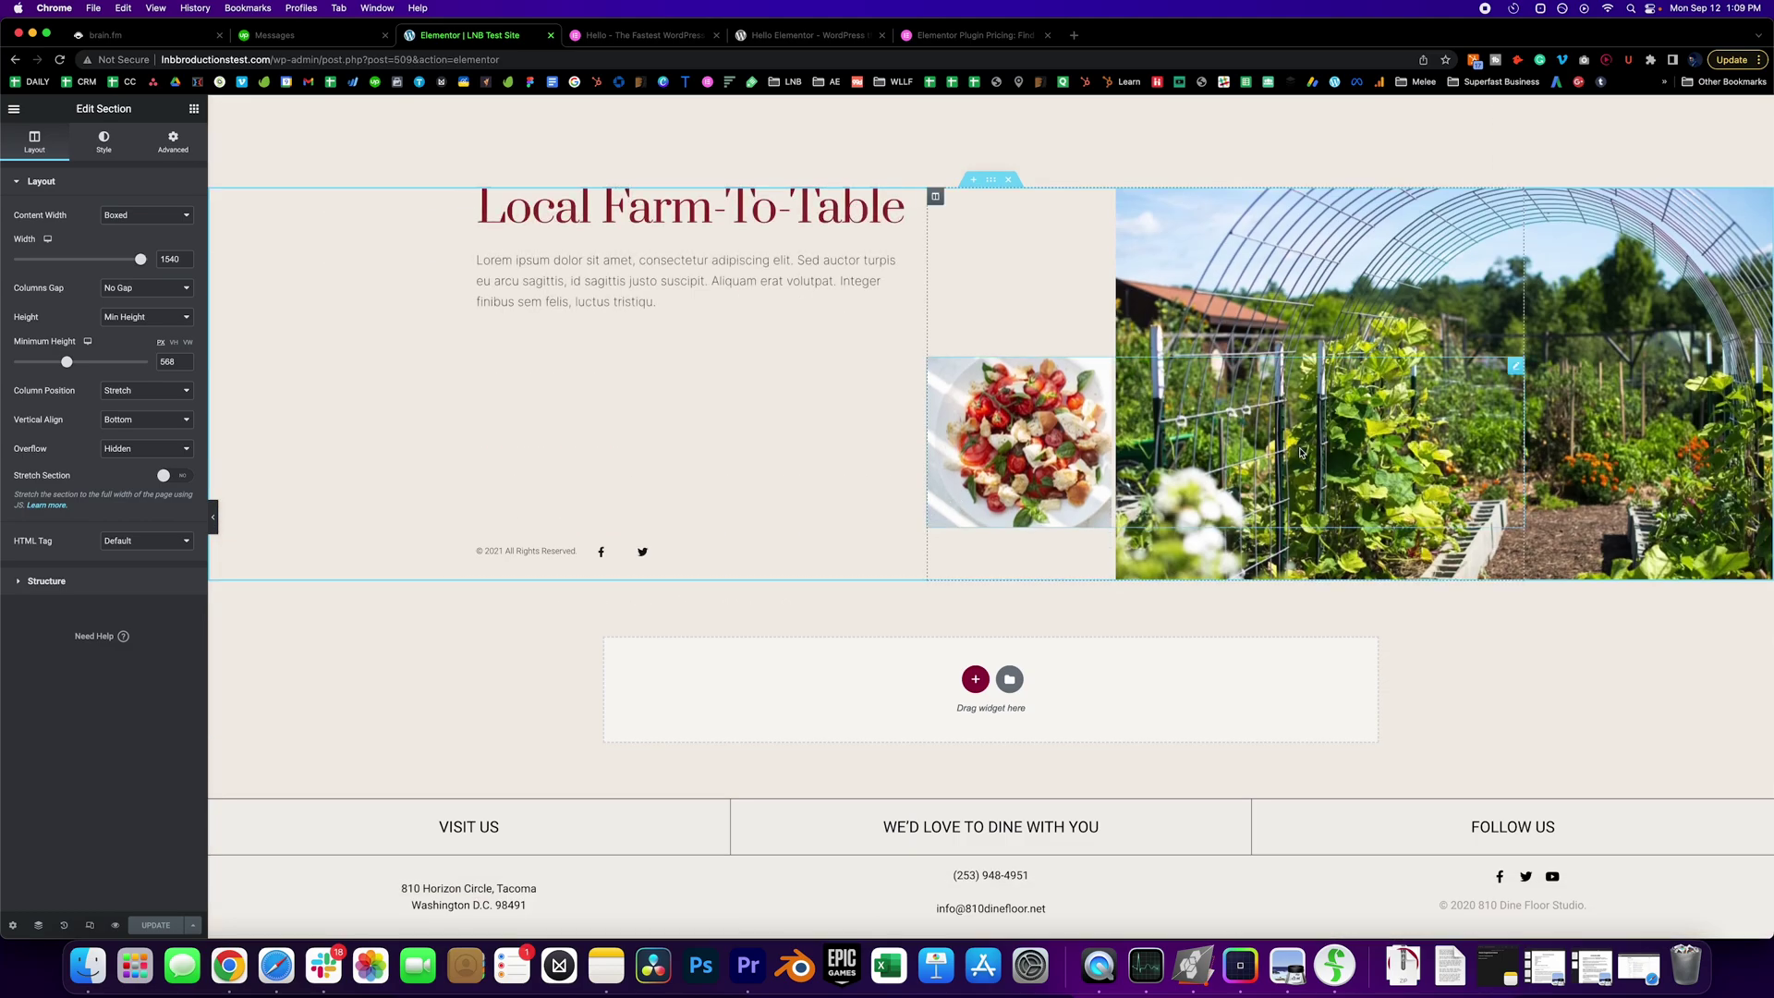
{"action": "scroll", "coordinate": [1303, 461], "scroll_direction": "up", "scroll_amount": 5}
{"action": "scroll", "coordinate": [1148, 476], "scroll_direction": "up", "scroll_amount": 10}
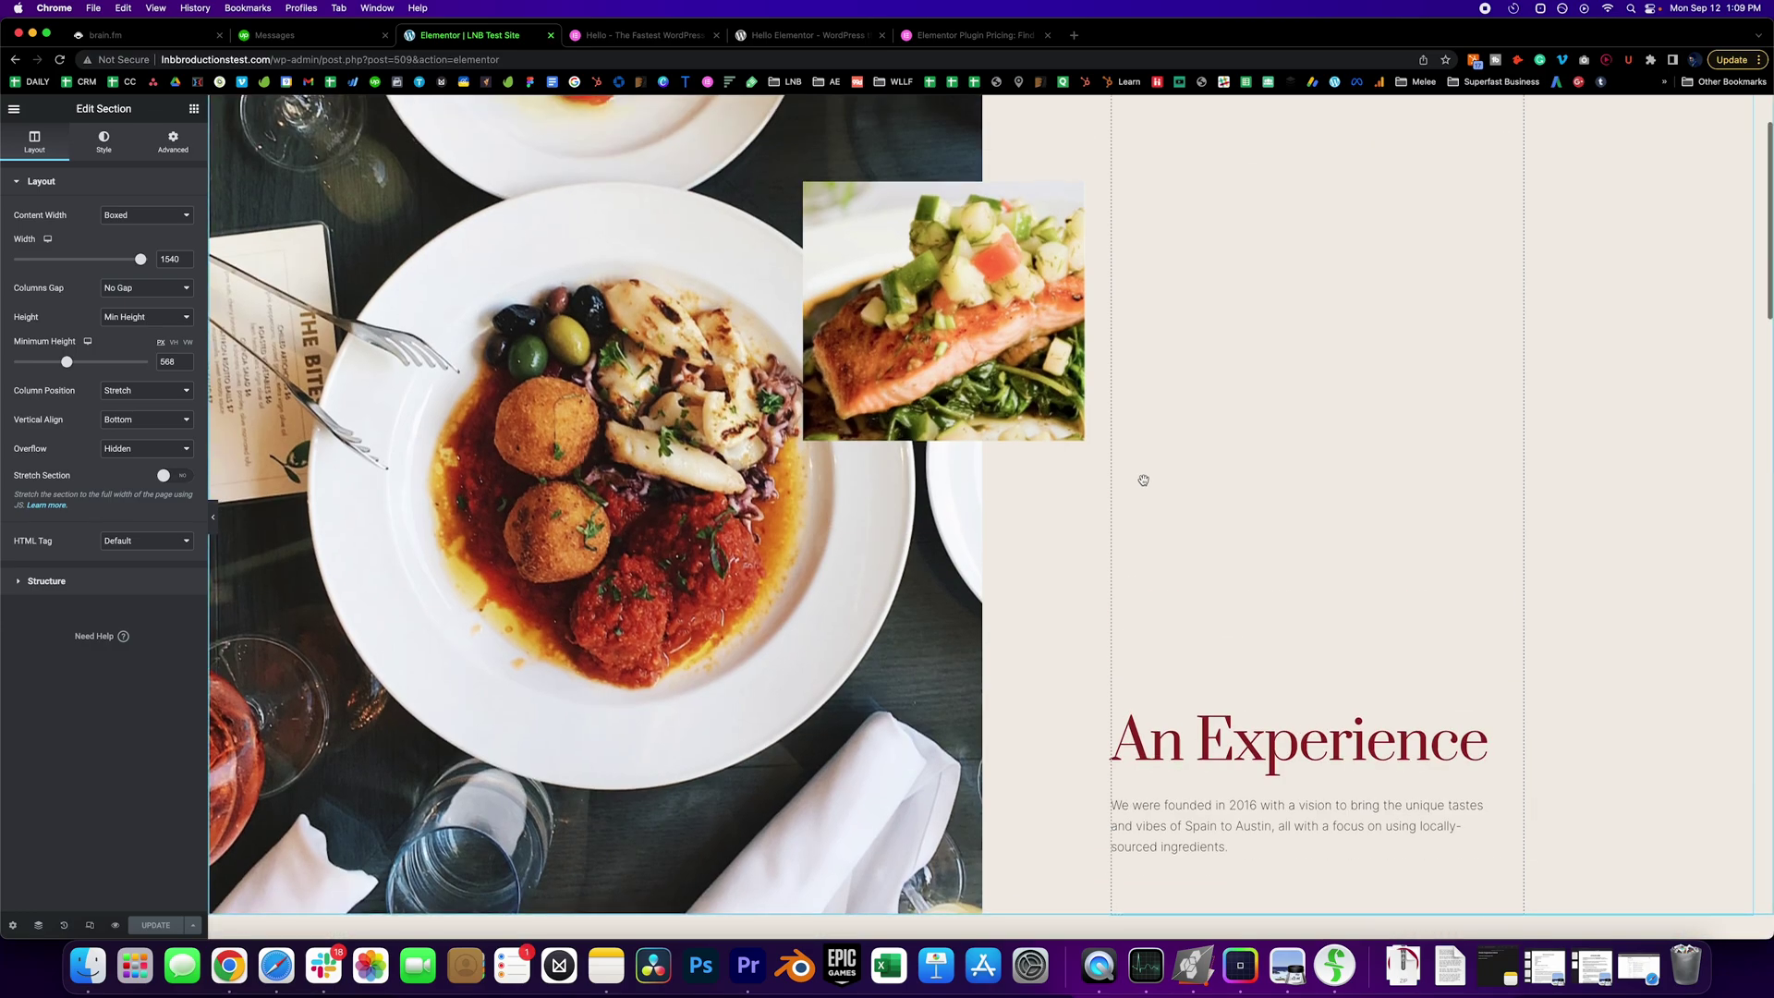
{"action": "scroll", "coordinate": [1141, 484], "scroll_direction": "down", "scroll_amount": 5}
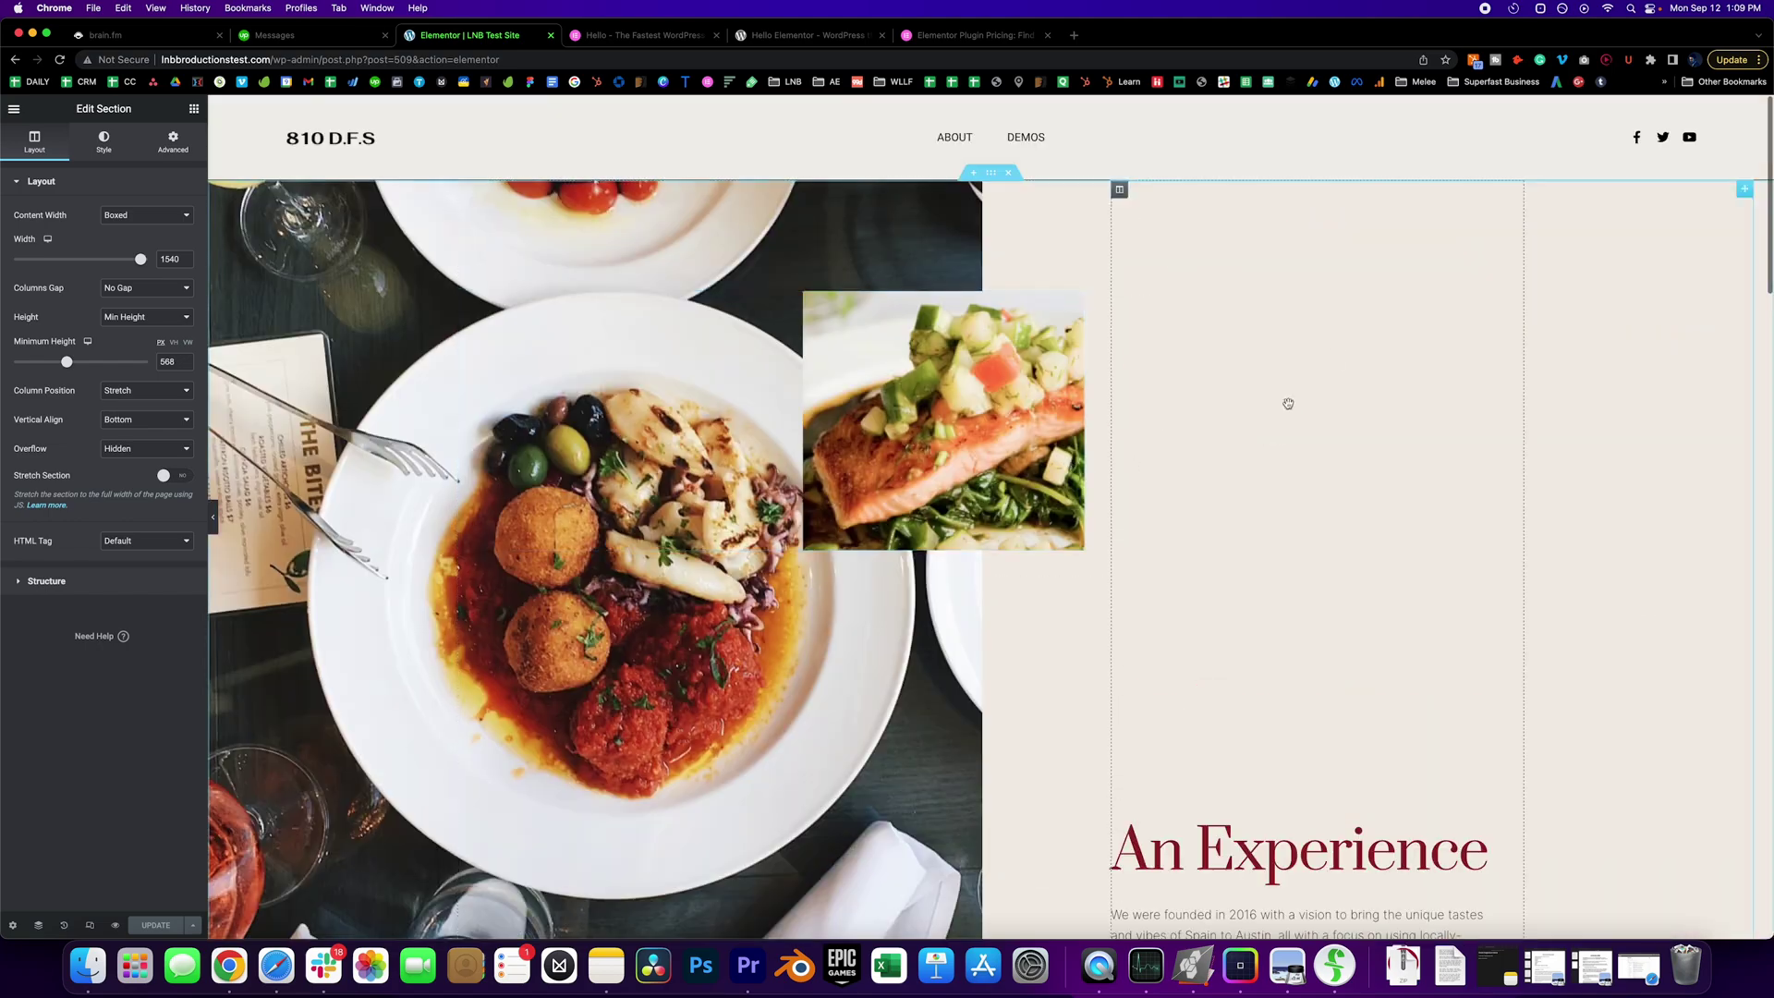
{"action": "scroll", "coordinate": [1303, 653], "scroll_direction": "down", "scroll_amount": 12}
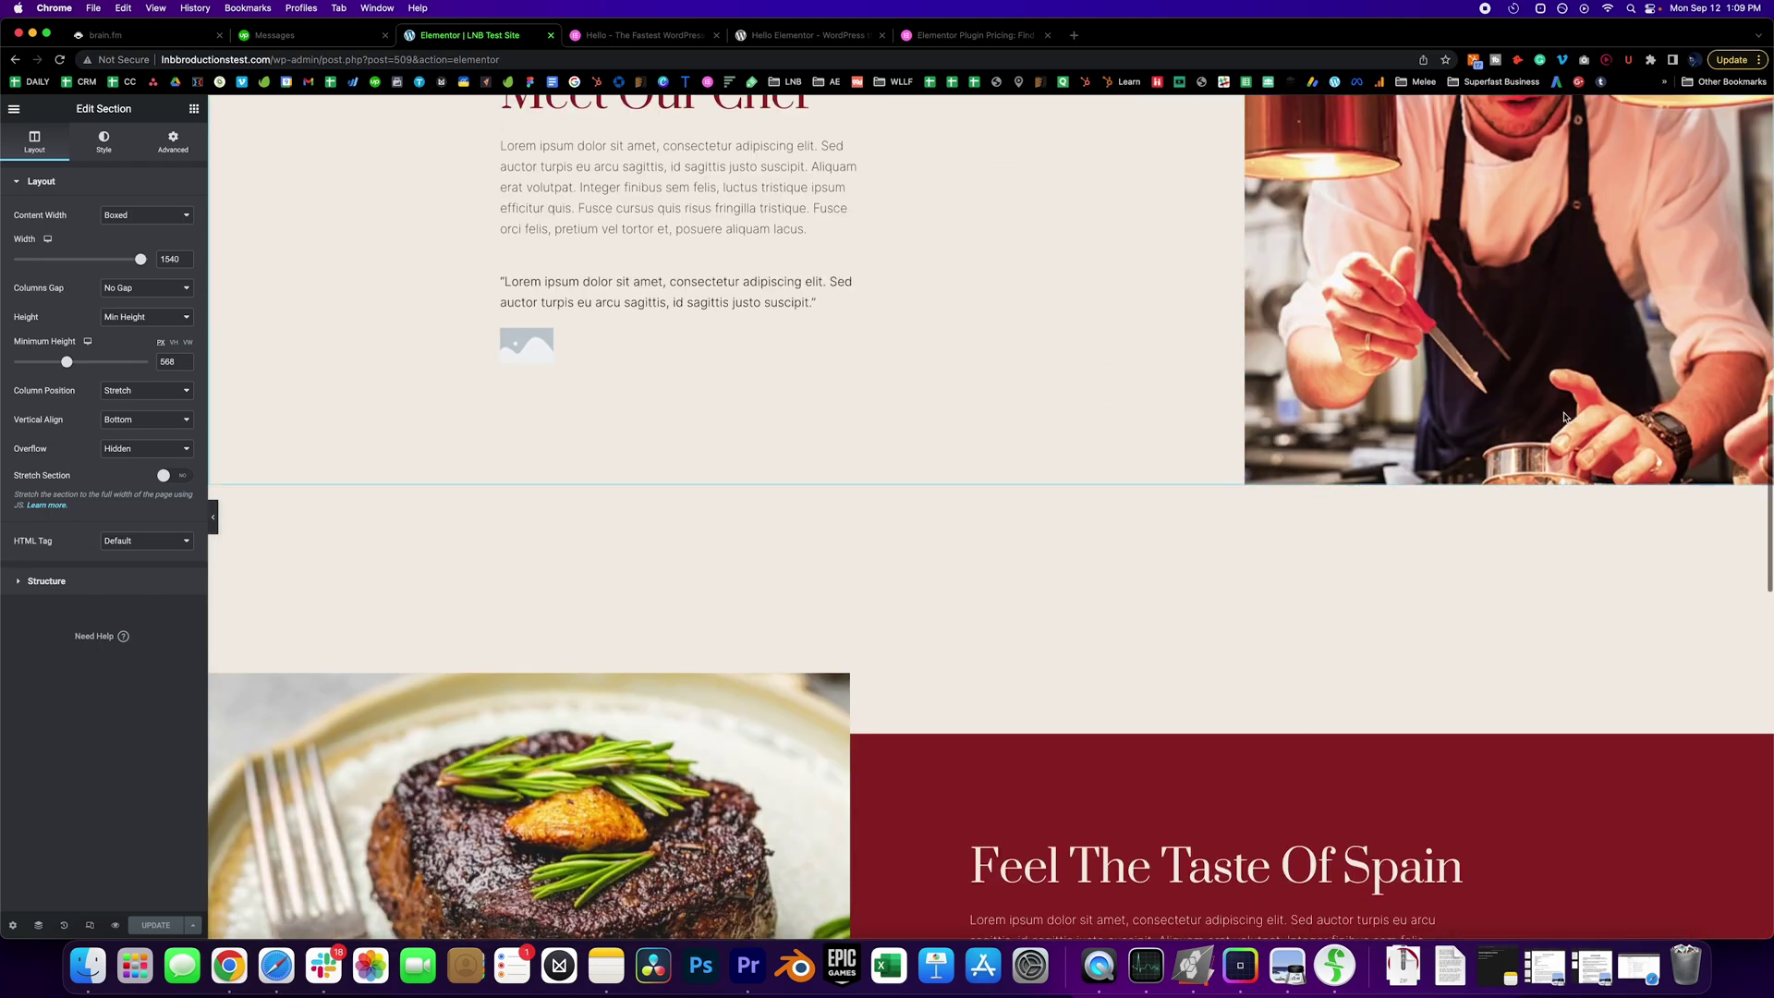
{"action": "scroll", "coordinate": [864, 515], "scroll_direction": "down", "scroll_amount": 8}
{"action": "scroll", "coordinate": [947, 504], "scroll_direction": "up", "scroll_amount": 7}
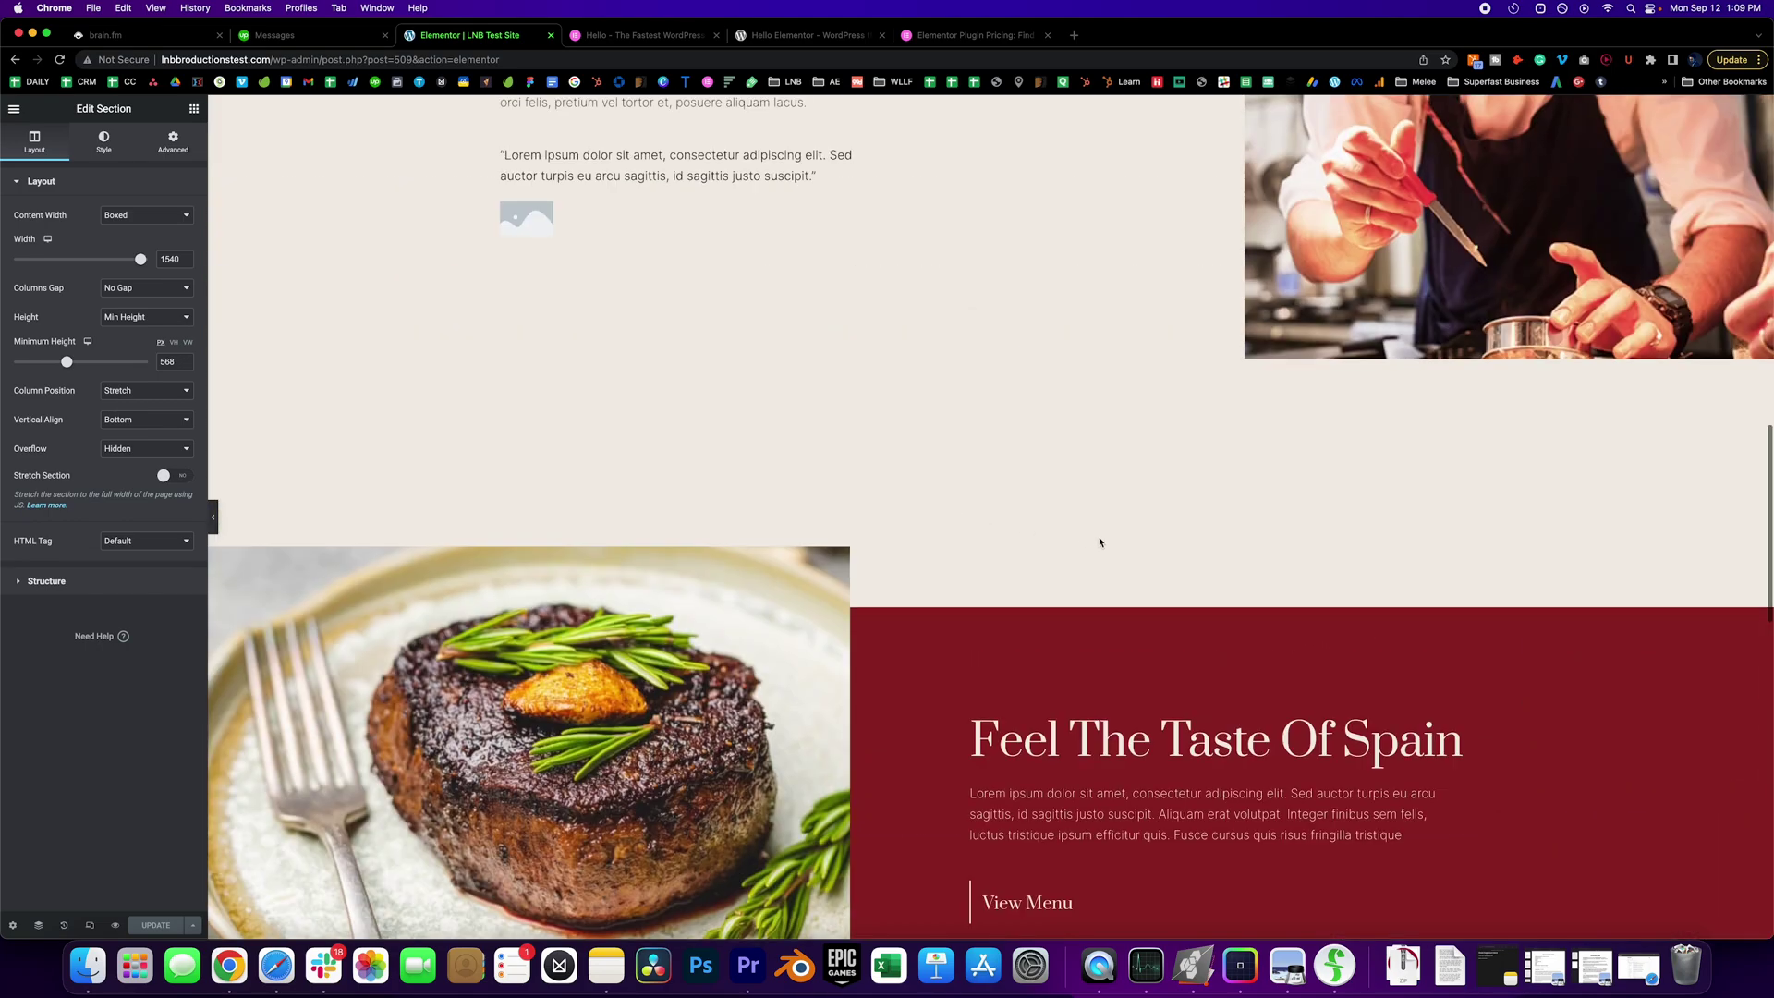
{"action": "scroll", "coordinate": [1104, 543], "scroll_direction": "down", "scroll_amount": 5}
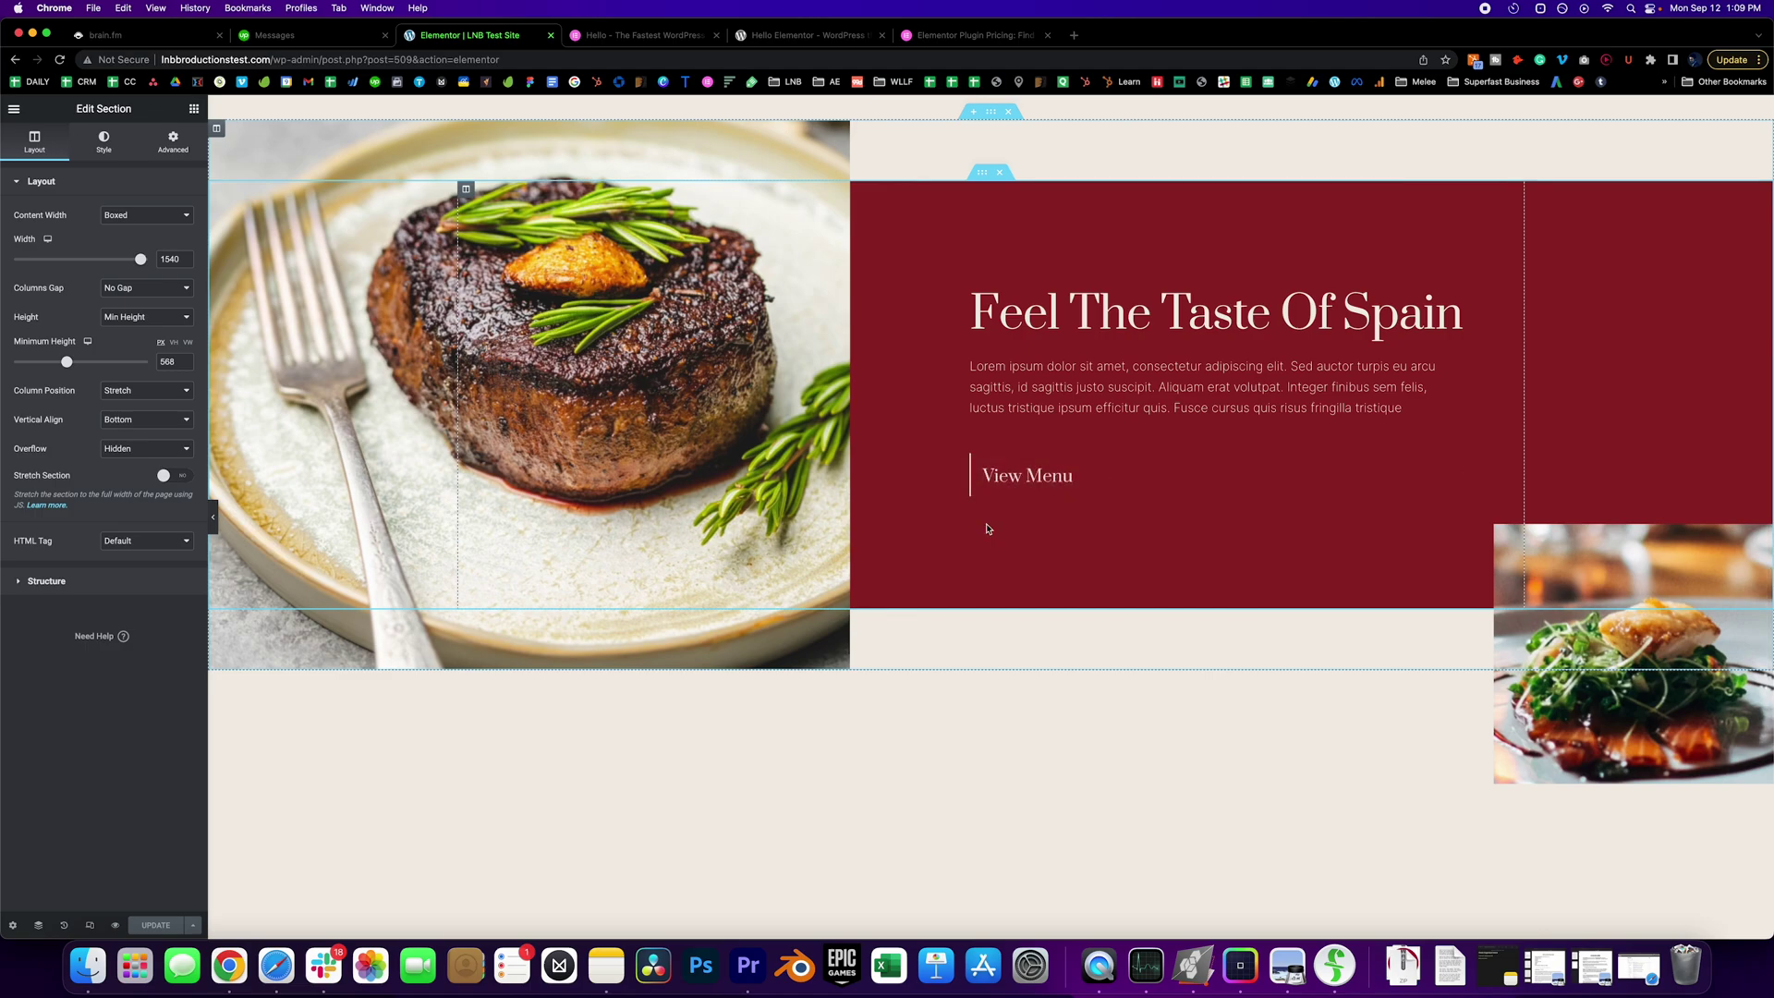
{"action": "scroll", "coordinate": [986, 529], "scroll_direction": "down", "scroll_amount": 5}
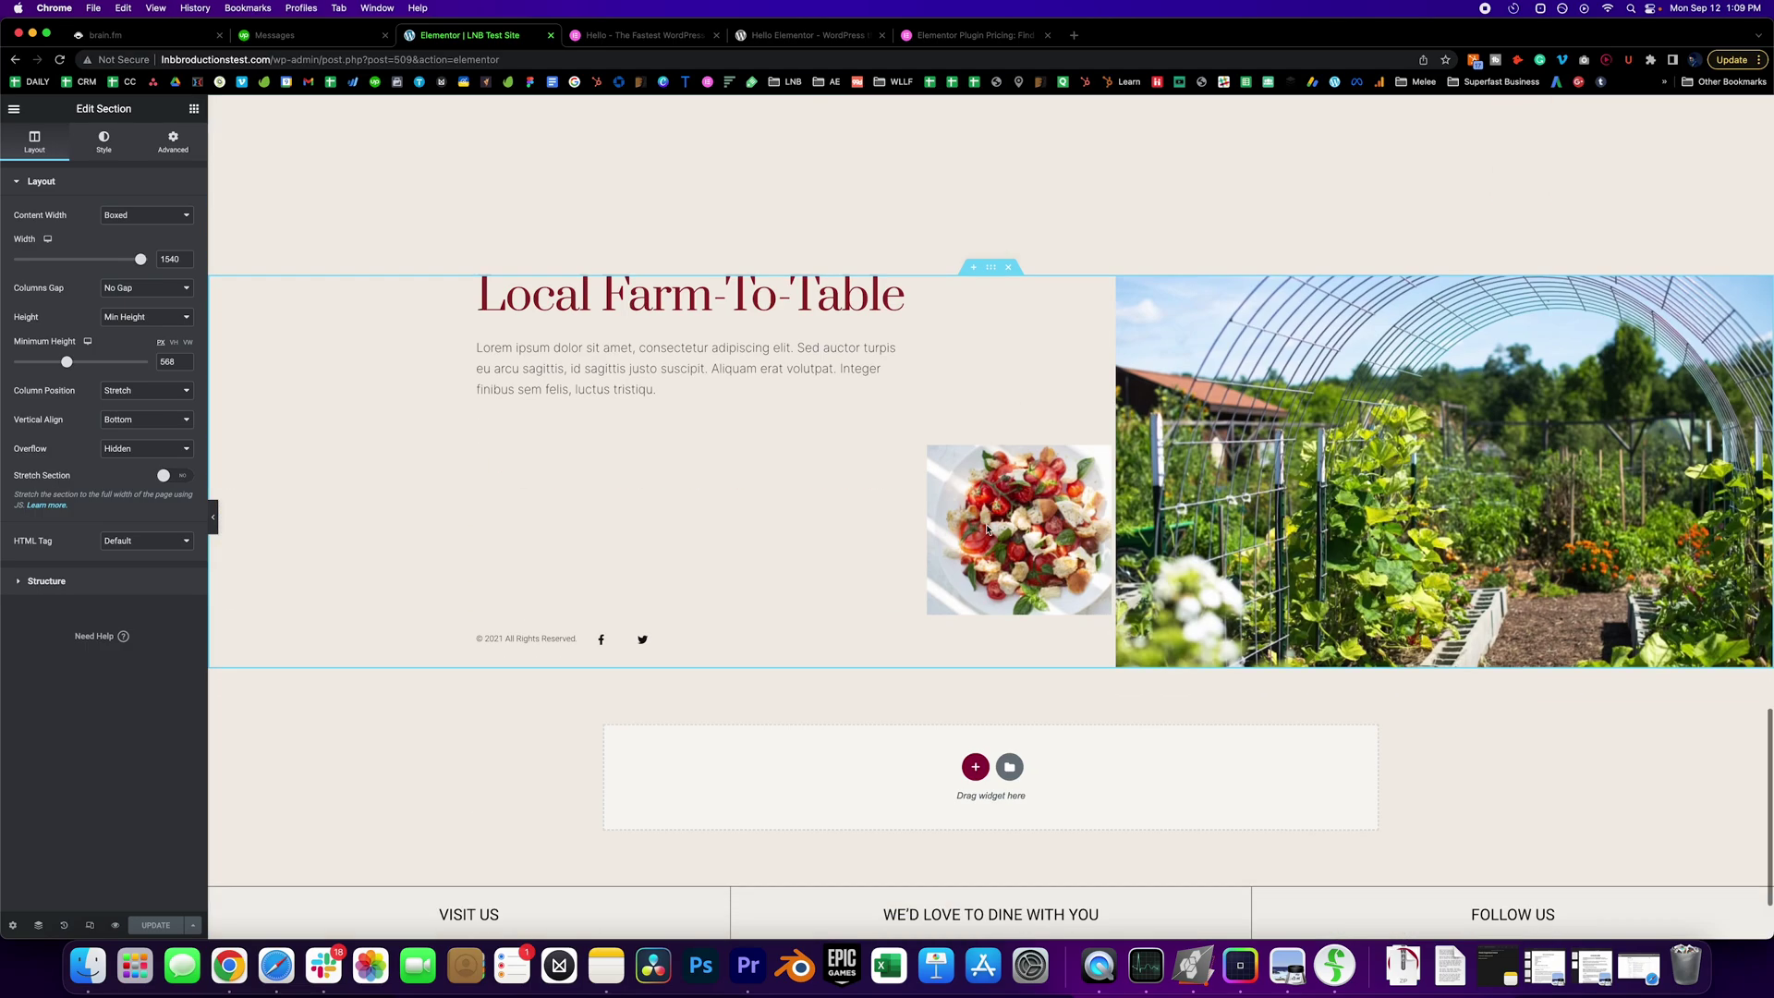
{"action": "scroll", "coordinate": [977, 538], "scroll_direction": "up", "scroll_amount": 15}
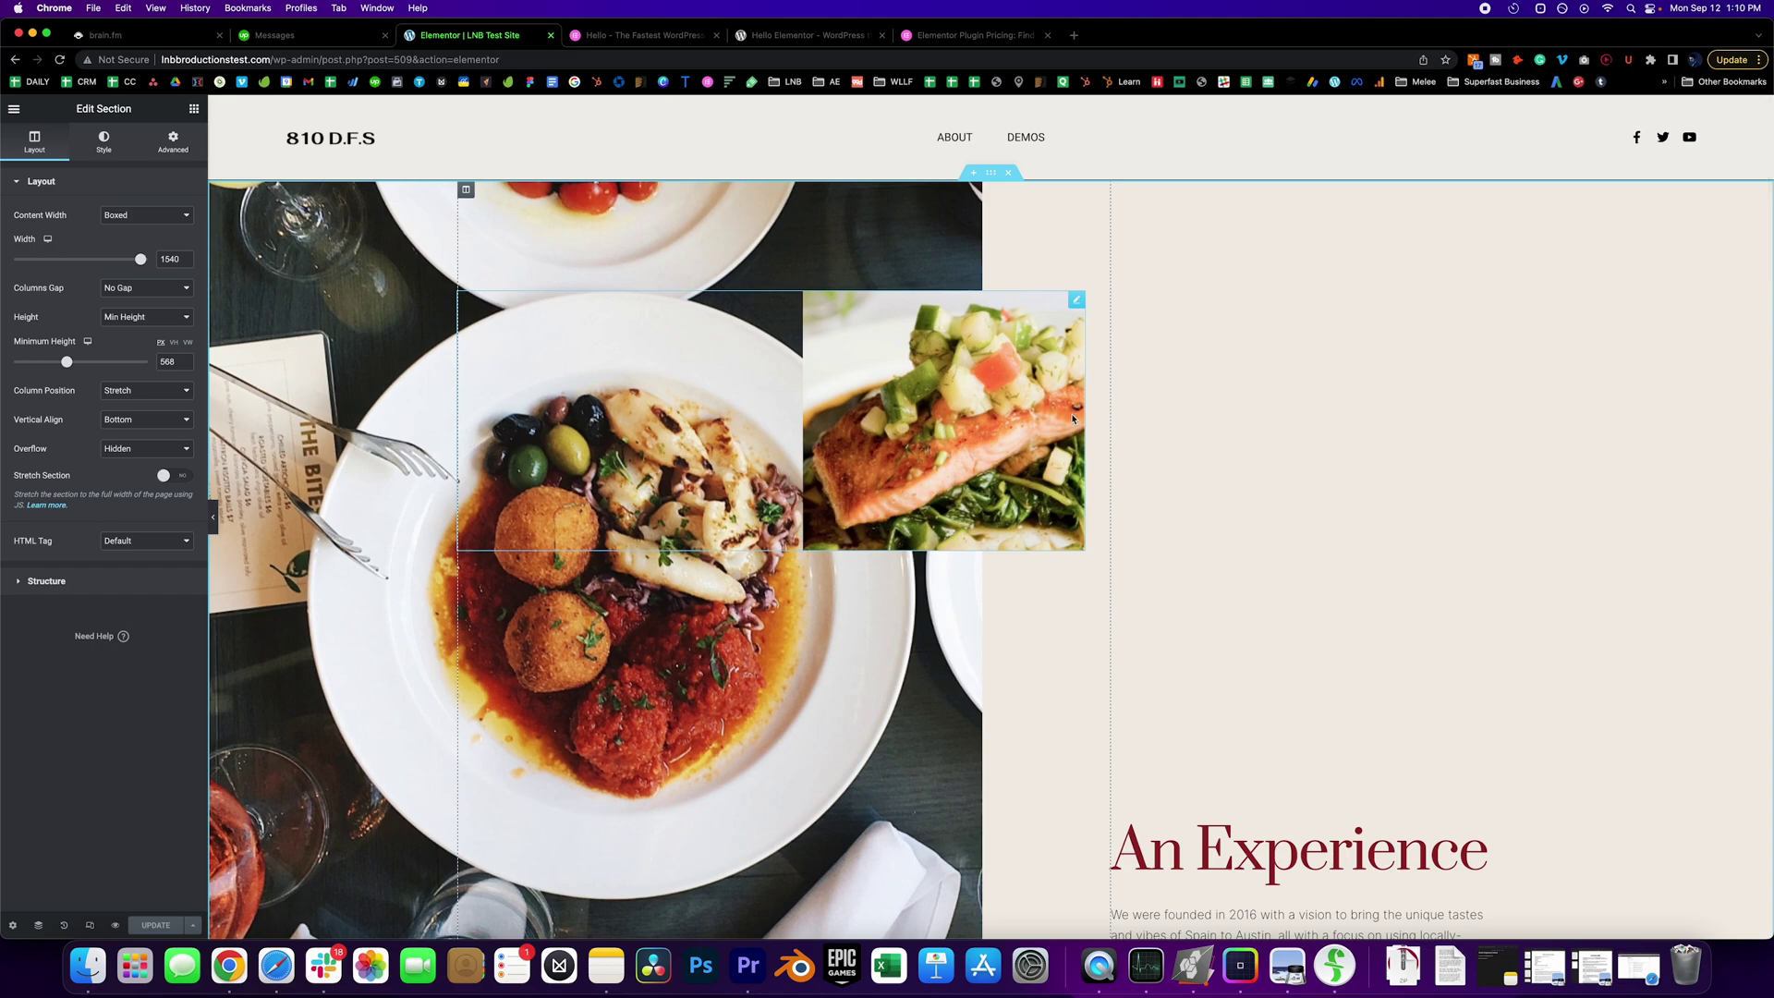
{"action": "scroll", "coordinate": [686, 618], "scroll_direction": "down", "scroll_amount": 2}
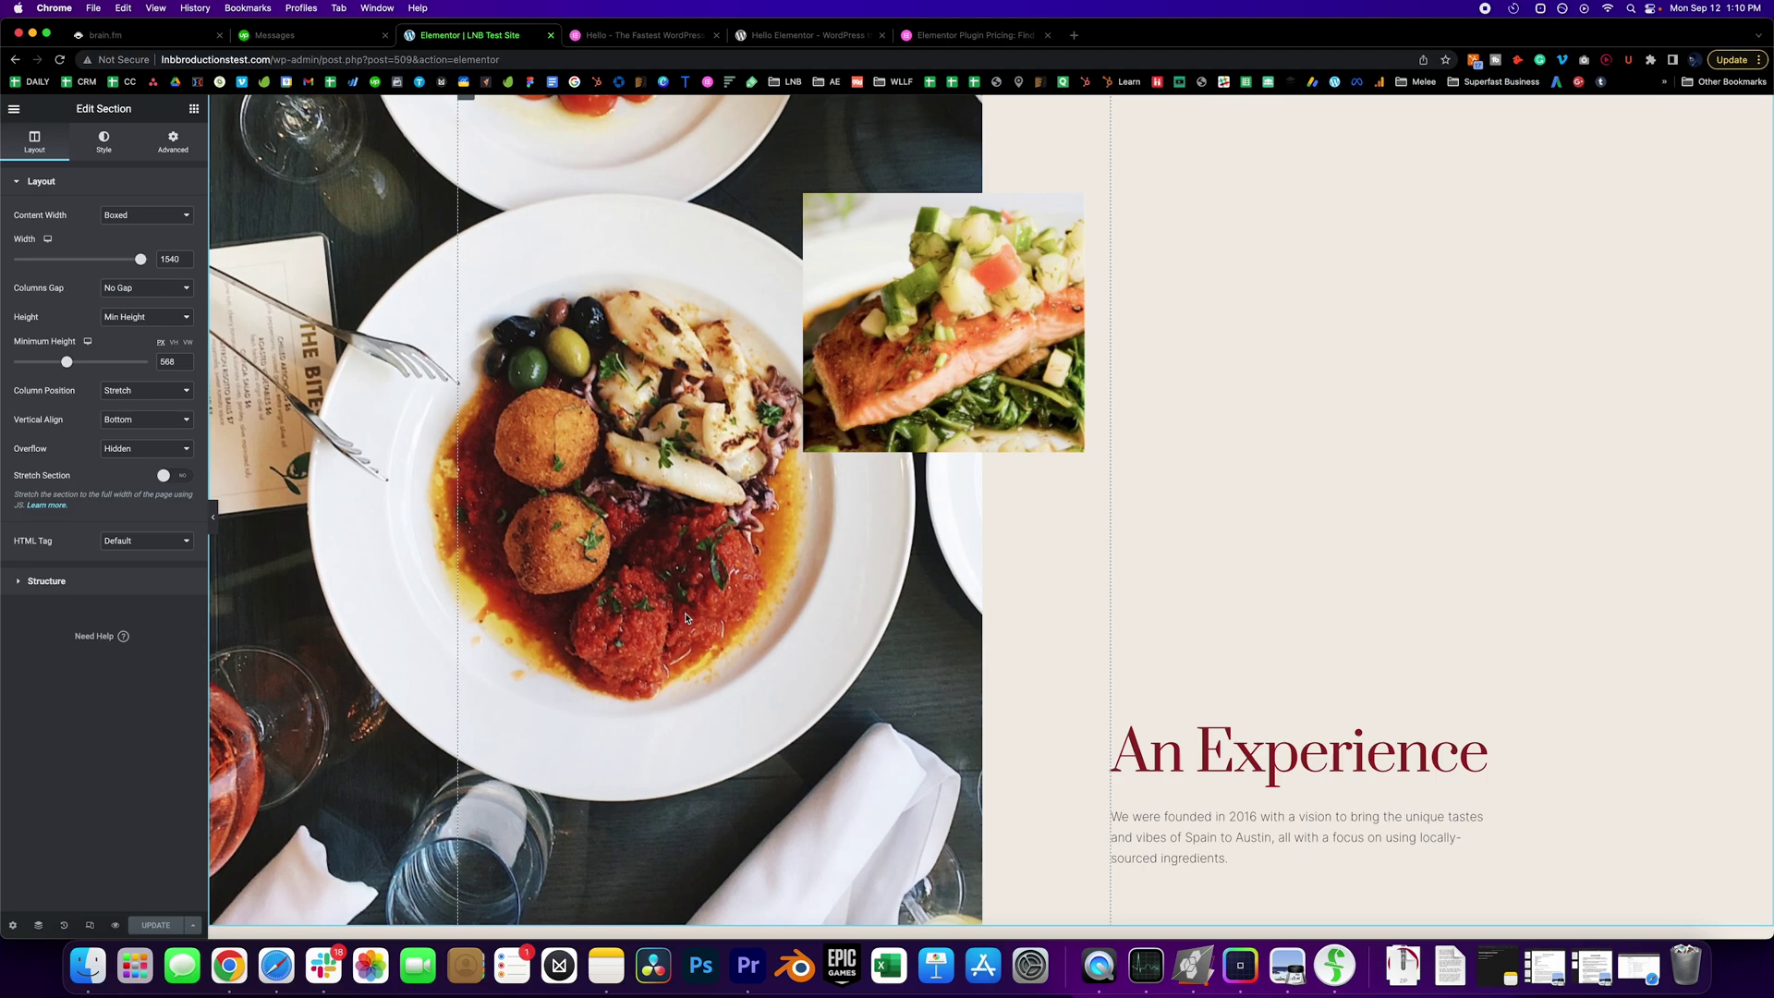
{"action": "scroll", "coordinate": [639, 533], "scroll_direction": "down", "scroll_amount": 15}
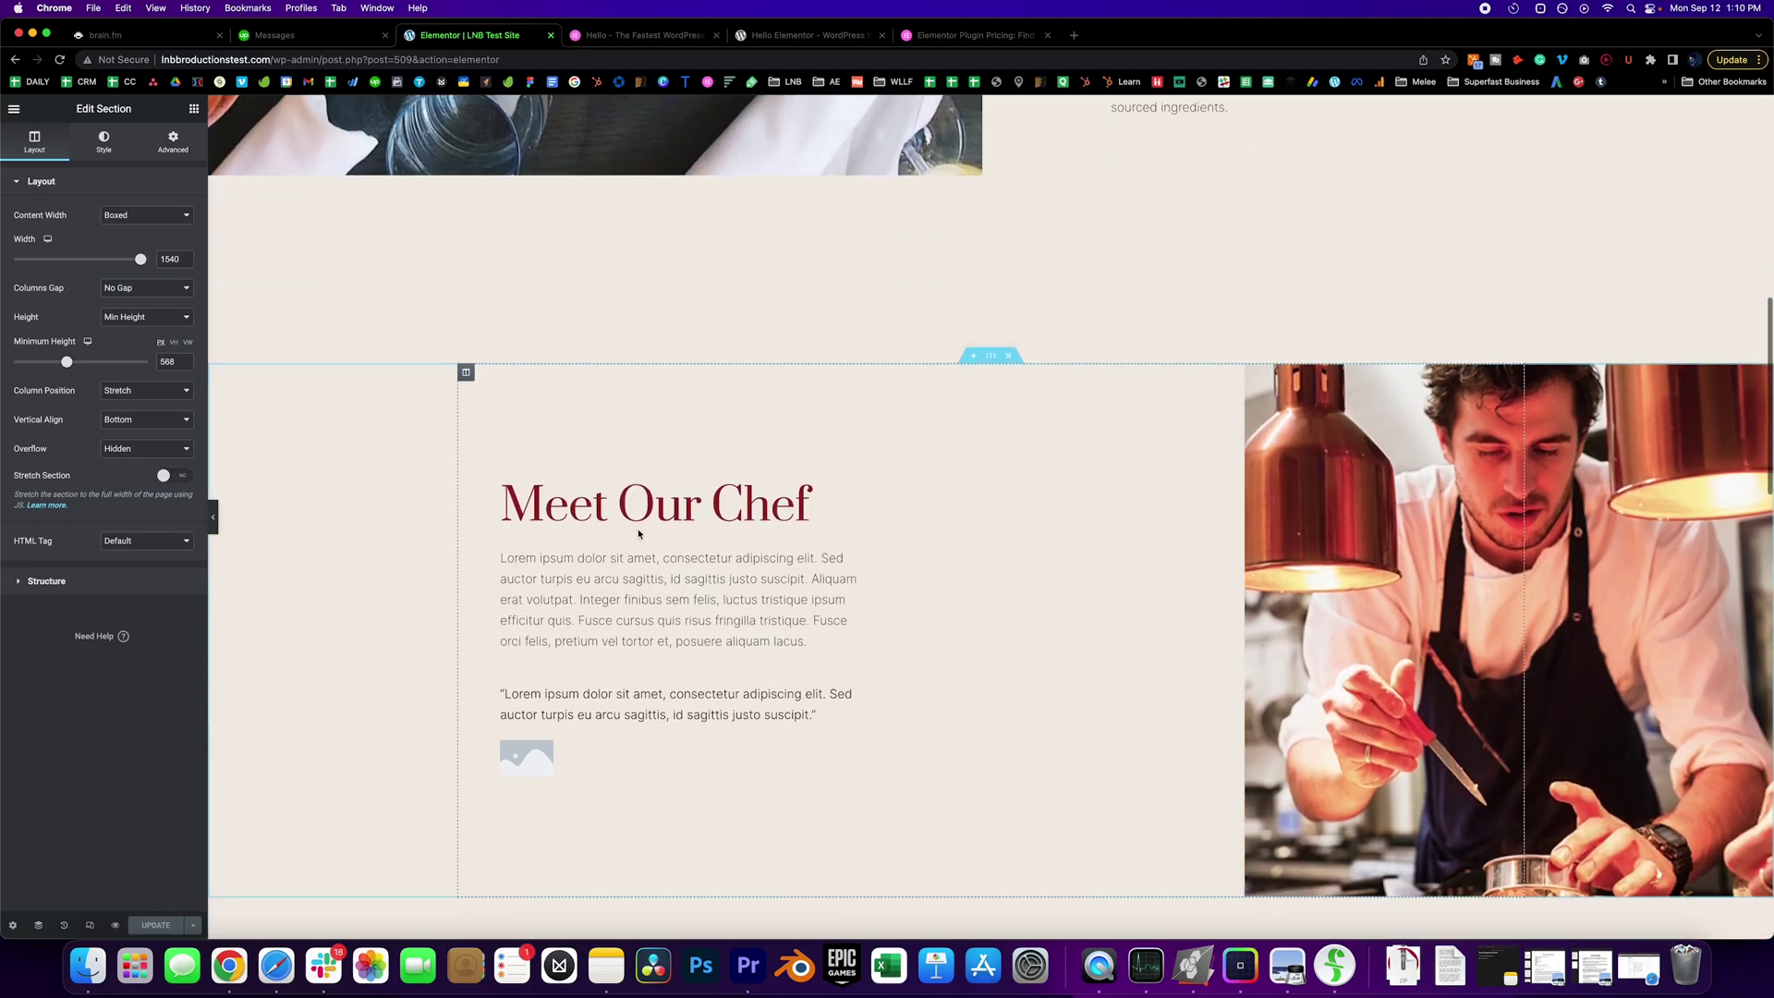
{"action": "scroll", "coordinate": [638, 533], "scroll_direction": "down", "scroll_amount": 1}
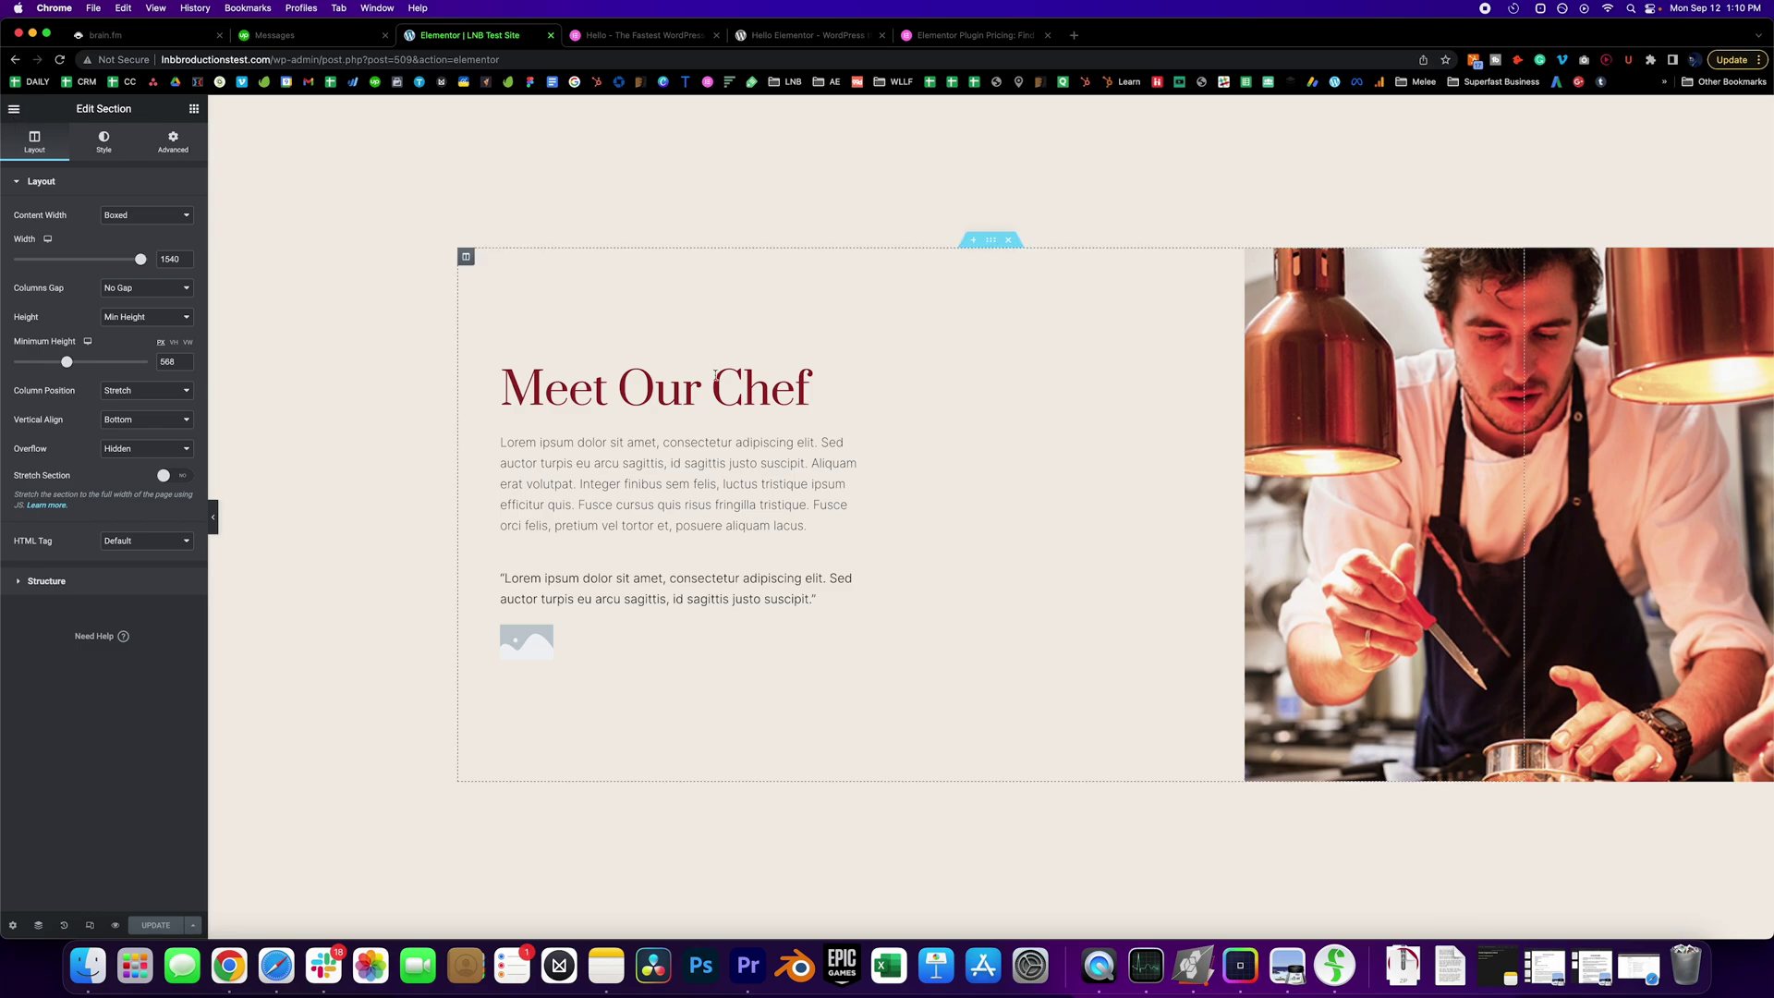
{"action": "scroll", "coordinate": [781, 580], "scroll_direction": "down", "scroll_amount": 10}
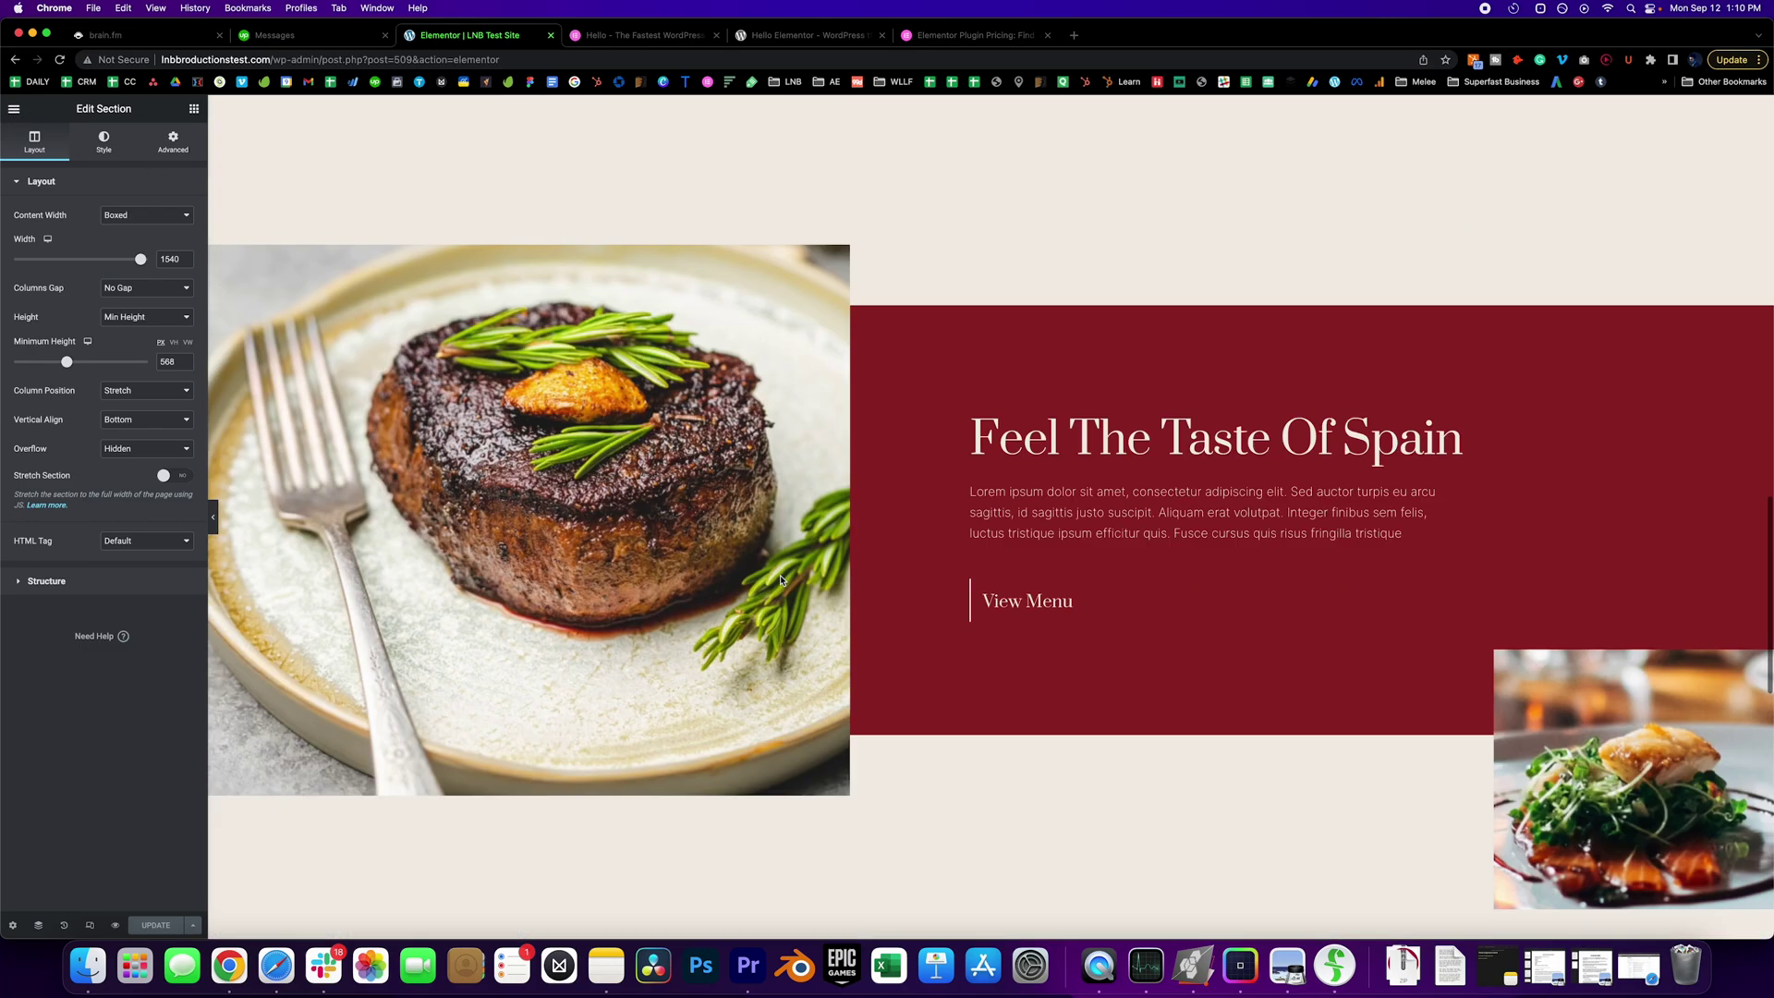
{"action": "scroll", "coordinate": [781, 581], "scroll_direction": "down", "scroll_amount": 1}
{"action": "scroll", "coordinate": [781, 582], "scroll_direction": "down", "scroll_amount": 7}
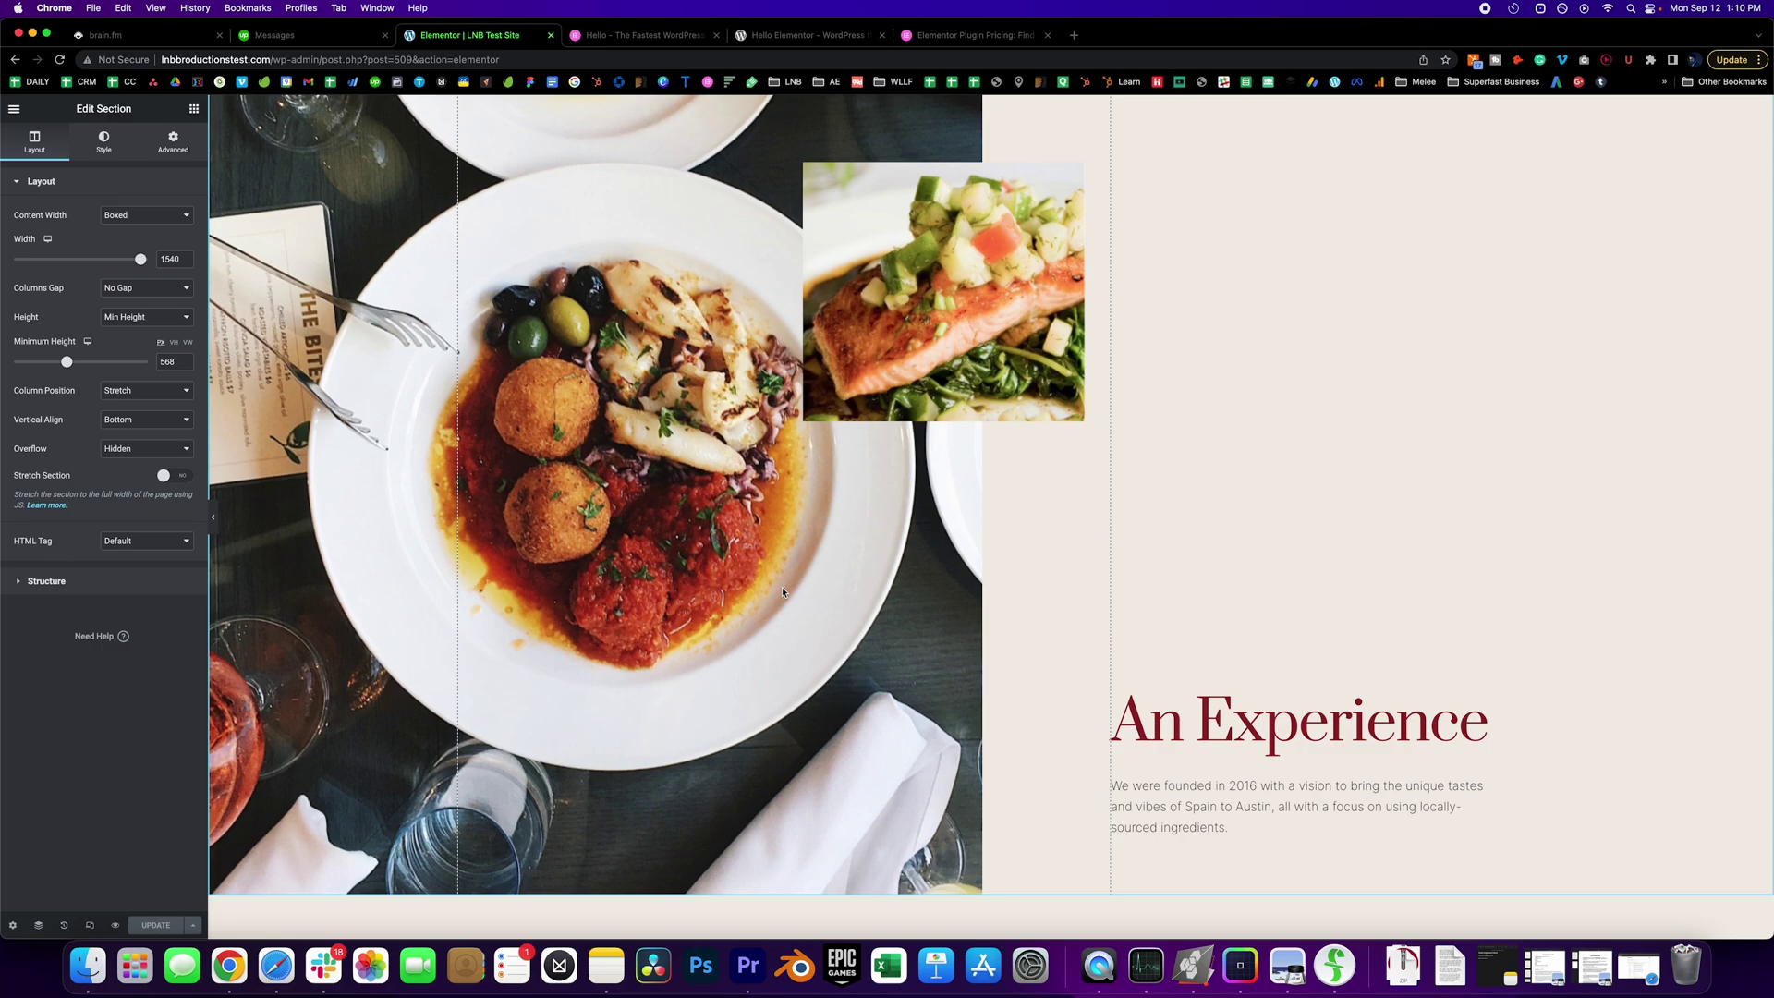
{"action": "scroll", "coordinate": [783, 592], "scroll_direction": "up", "scroll_amount": 3}
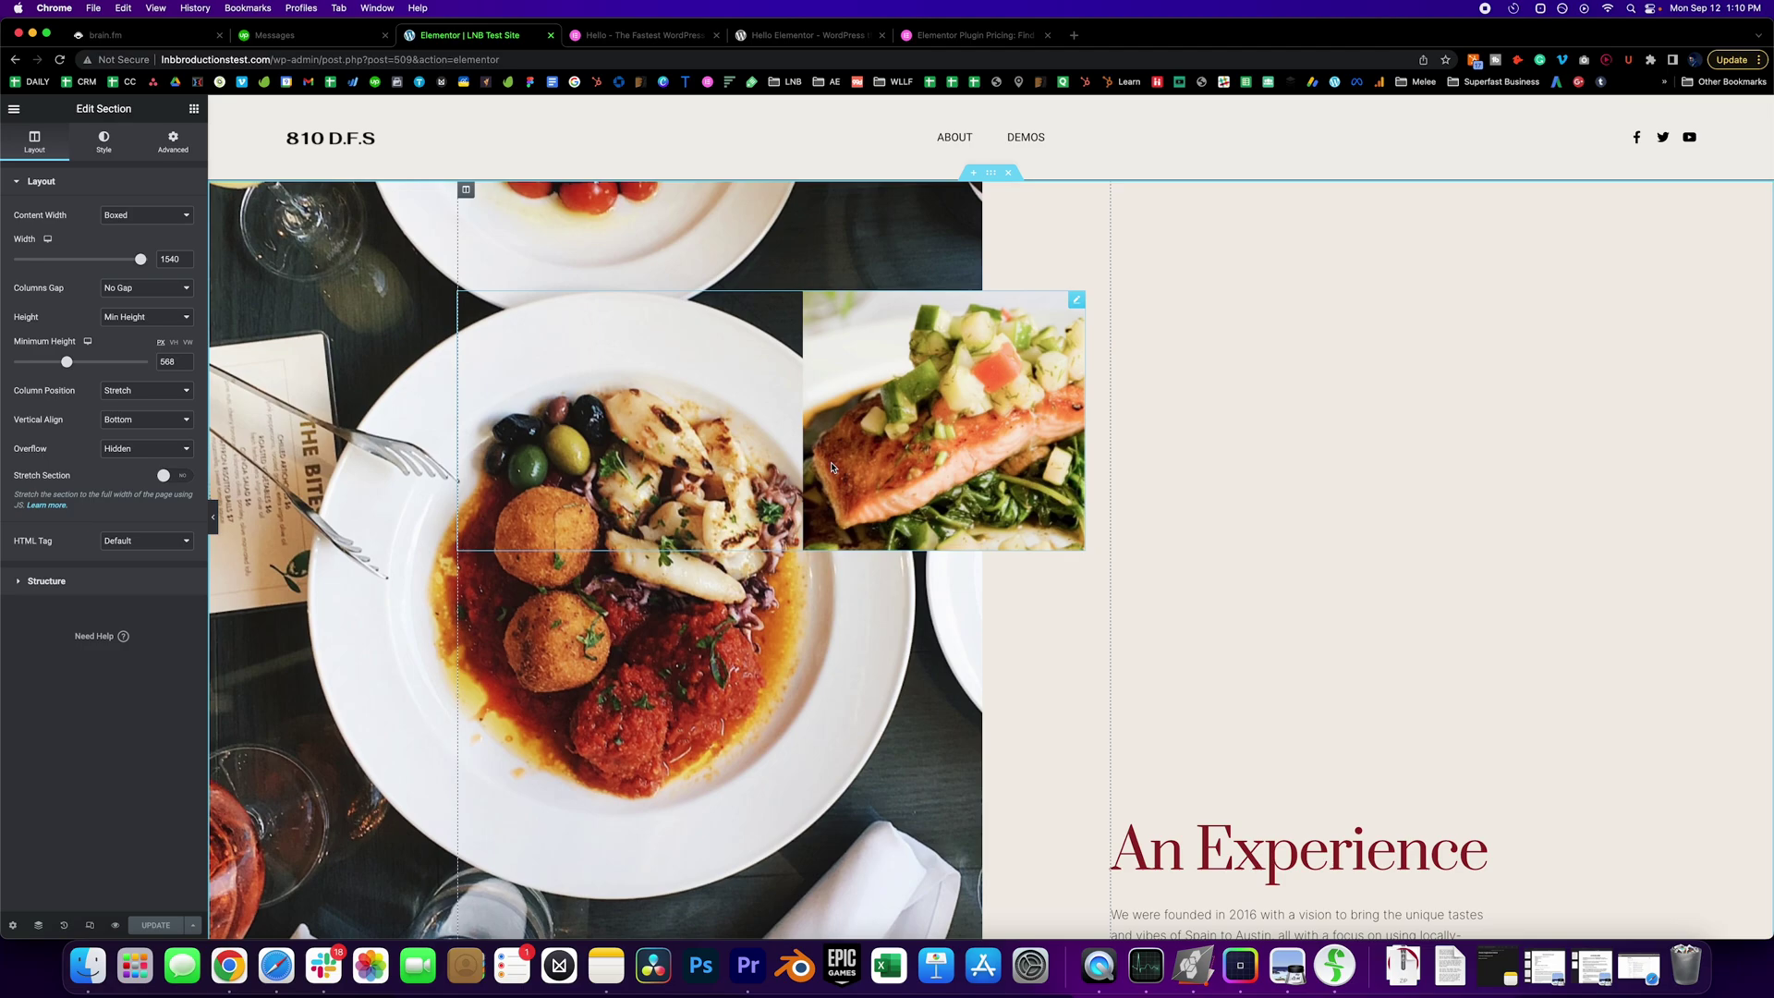